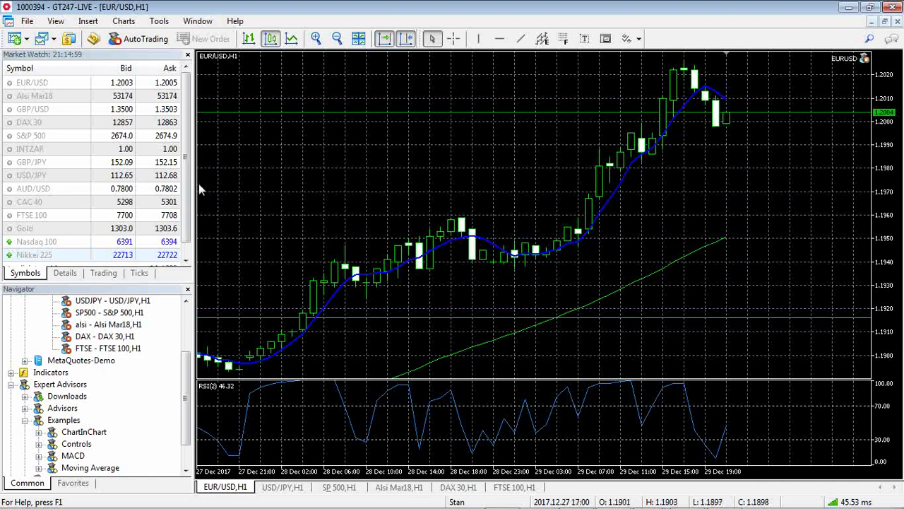
# Open MetaEditor and close MARSI.mq5 without saving changes.
pyautogui.scroll(-1, 186, 160)
pyautogui.scroll(1, 186, 160)
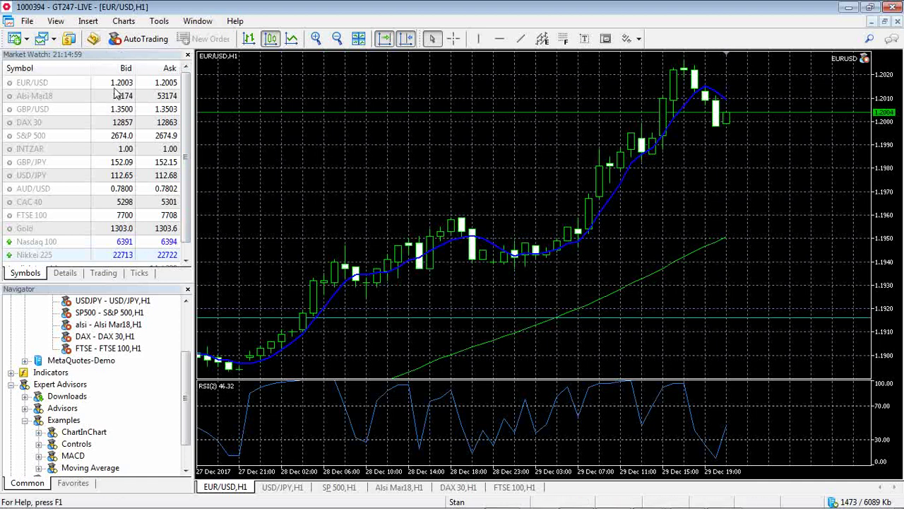
pyautogui.click(94, 40)
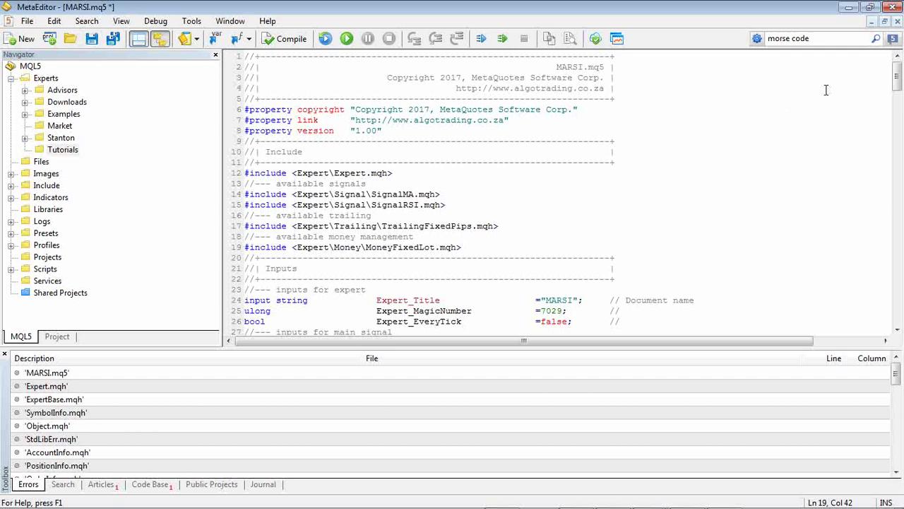
pyautogui.click(897, 22)
pyautogui.click(459, 292)
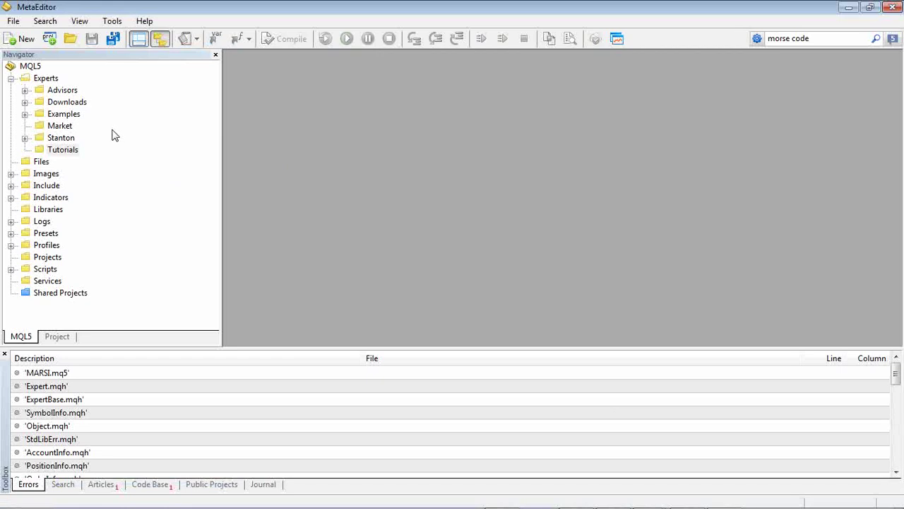
# Bring up the context menu for the Experts\Tutorials folder.
pyautogui.click(63, 153)
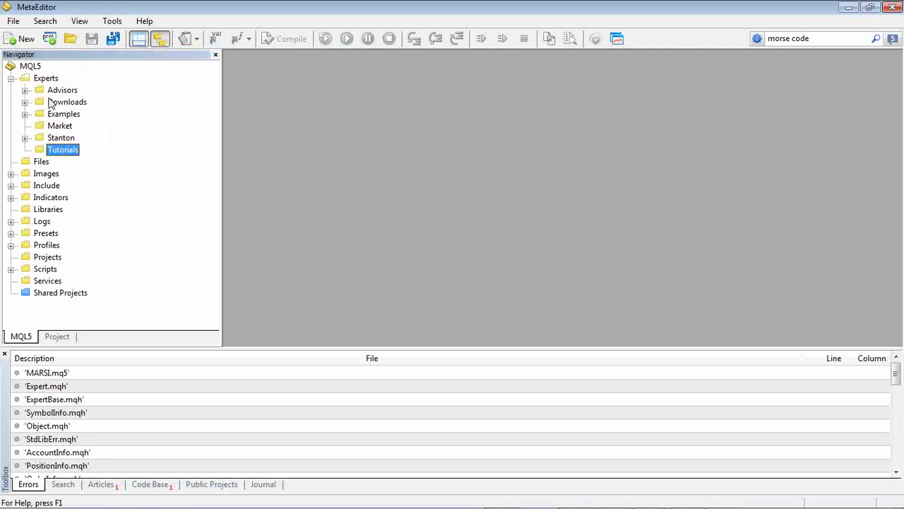
pyautogui.click(50, 80)
pyautogui.click(68, 154)
pyautogui.rightClick(68, 154)
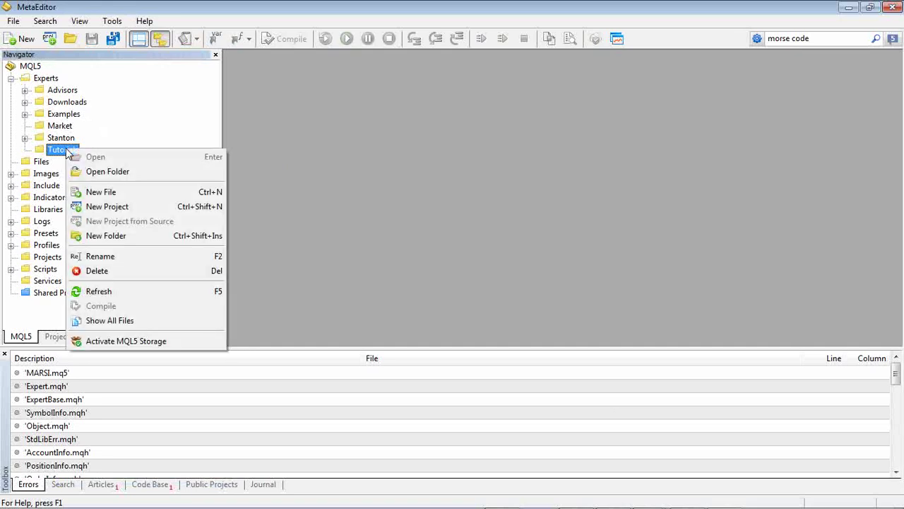
# Create a new file in Tutorials and pick Expert Advisor (generate) in the MQL5 Wizard.
pyautogui.click(146, 193)
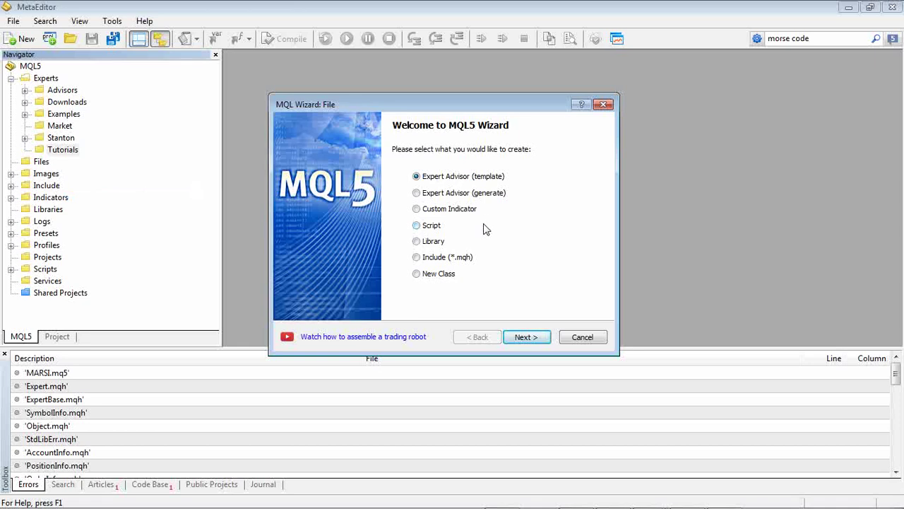
pyautogui.click(416, 194)
# Name the expert Experts\Tutorials\MARSI, keeping the default Symbol and TimeFrame parameters.
pyautogui.click(526, 337)
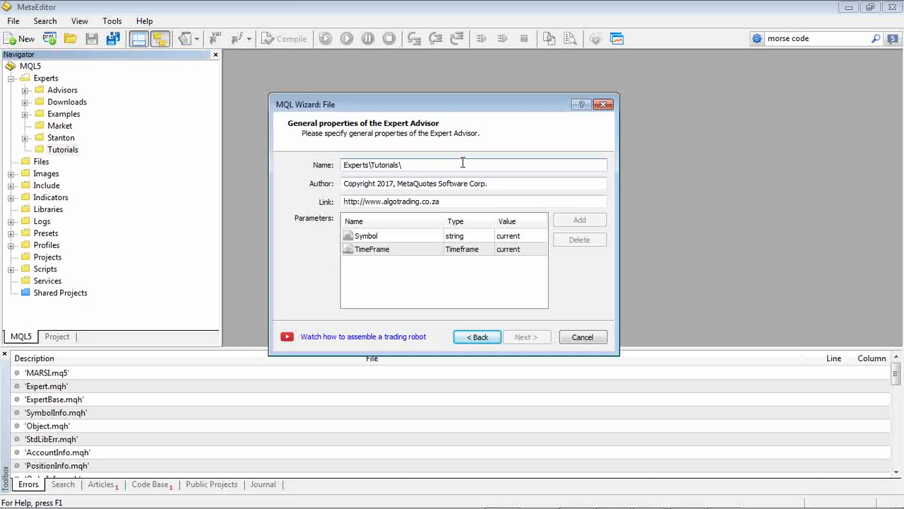
pyautogui.write('MARSI')
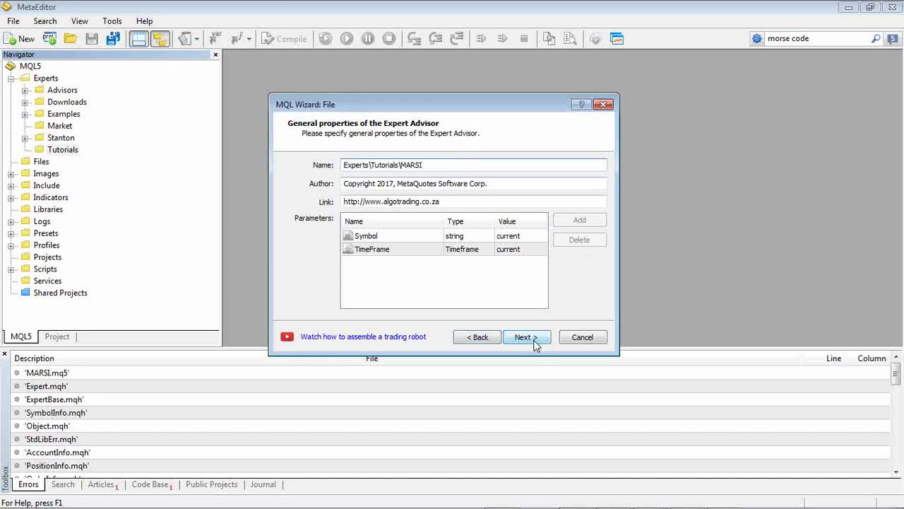
pyautogui.click(400, 239)
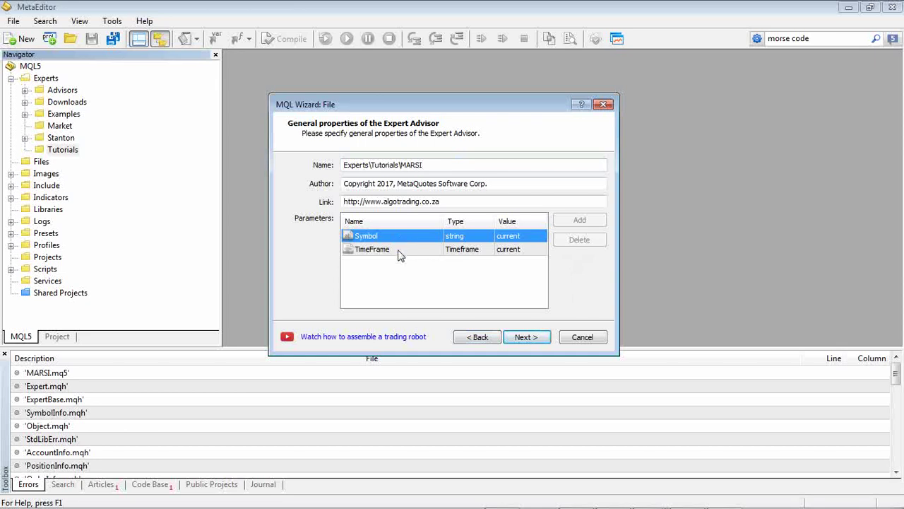
pyautogui.click(399, 251)
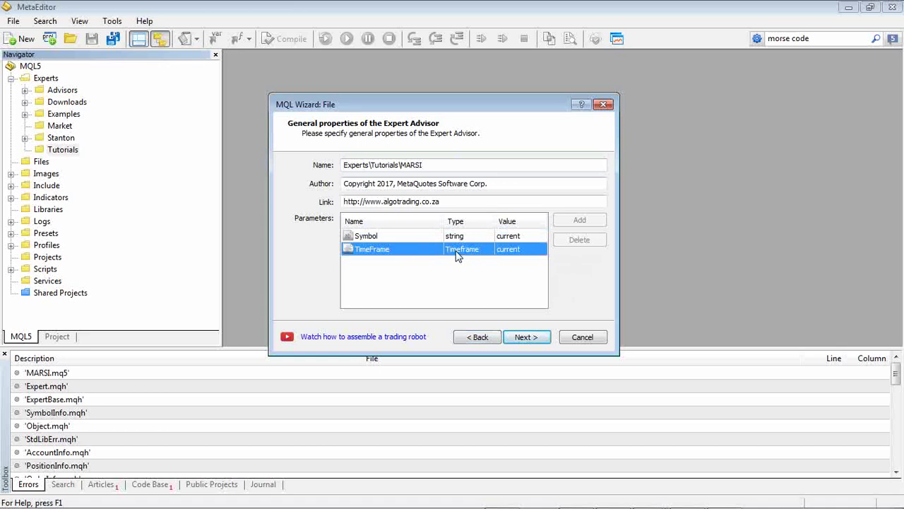
pyautogui.click(438, 238)
pyautogui.click(438, 250)
pyautogui.click(524, 339)
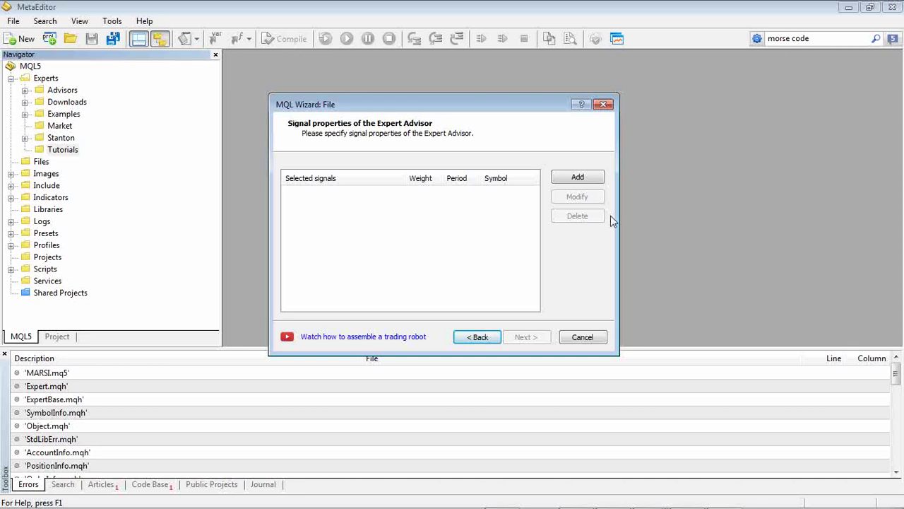
# Add a 'Moving Average' indicator signal module and view its help page.
pyautogui.click(577, 178)
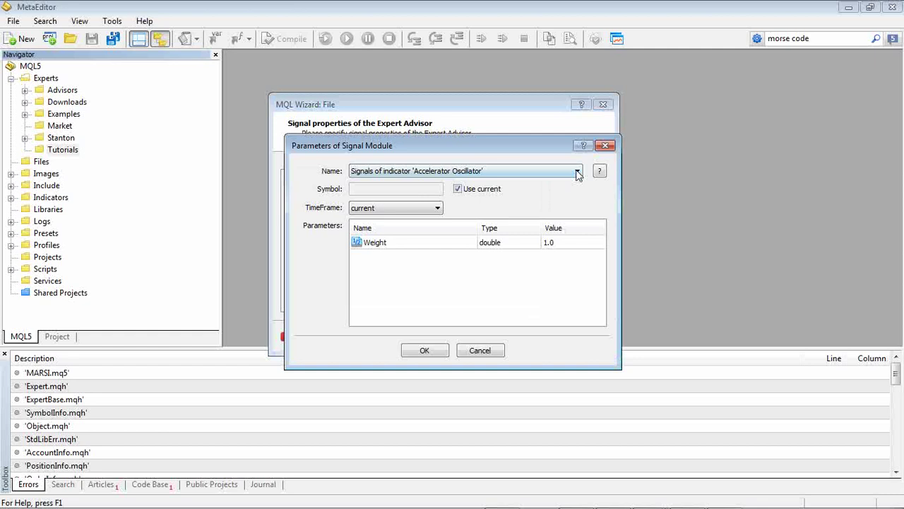
pyautogui.click(577, 172)
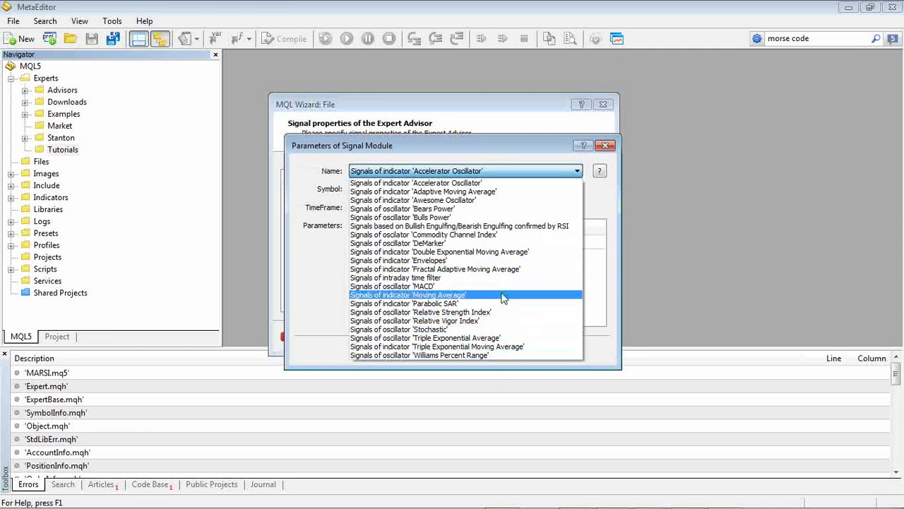
pyautogui.click(499, 295)
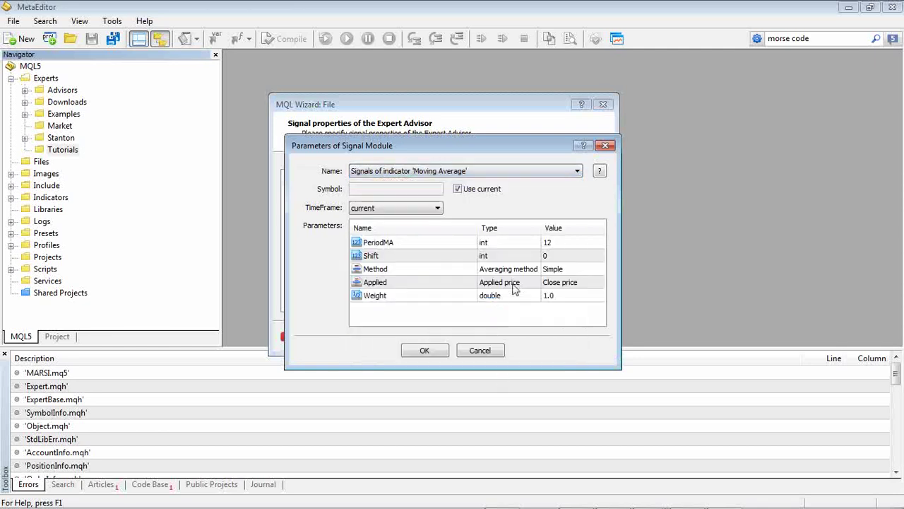
pyautogui.click(599, 173)
# Read the Moving Average buy and sell conditions, then close the MQL5 Reference.
pyautogui.moveTo(896, 110); pyautogui.dragTo(893, 184)
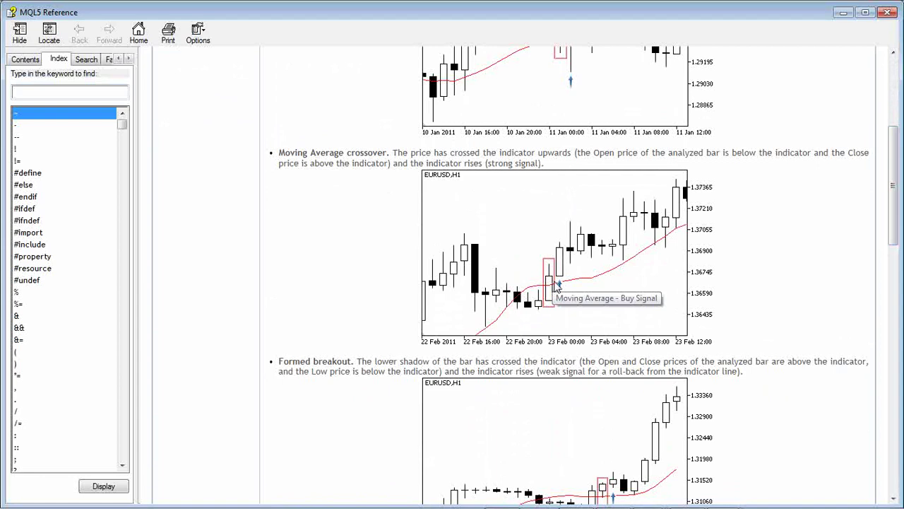
pyautogui.moveTo(894, 189); pyautogui.dragTo(897, 125)
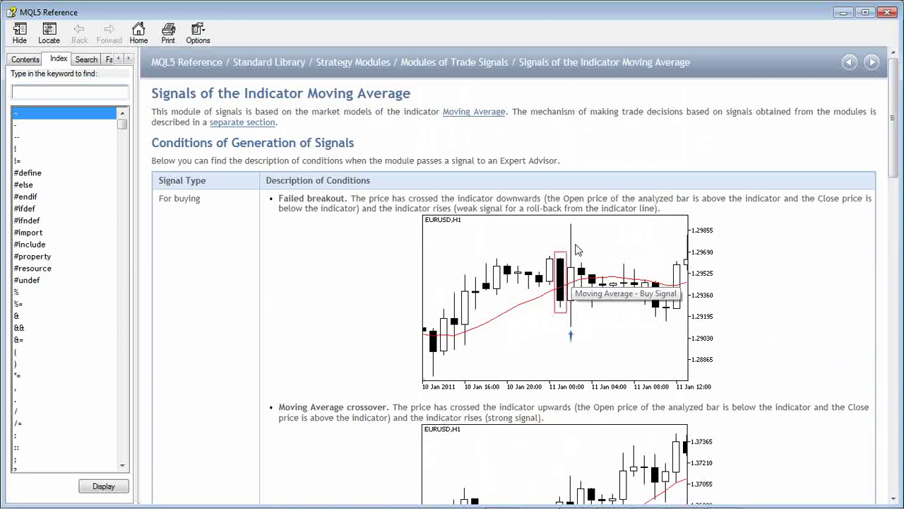
pyautogui.moveTo(895, 154); pyautogui.dragTo(895, 269)
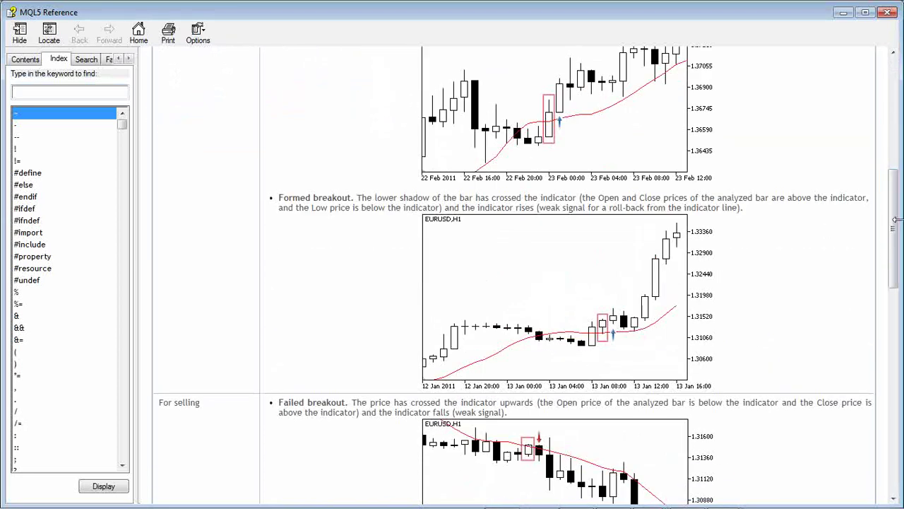
pyautogui.moveTo(896, 225); pyautogui.dragTo(895, 322)
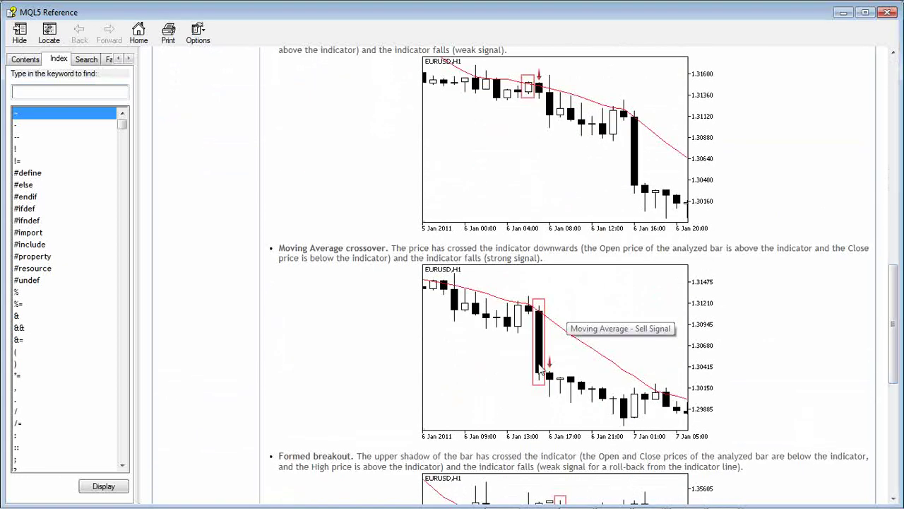
pyautogui.scroll(-10, 565, 401)
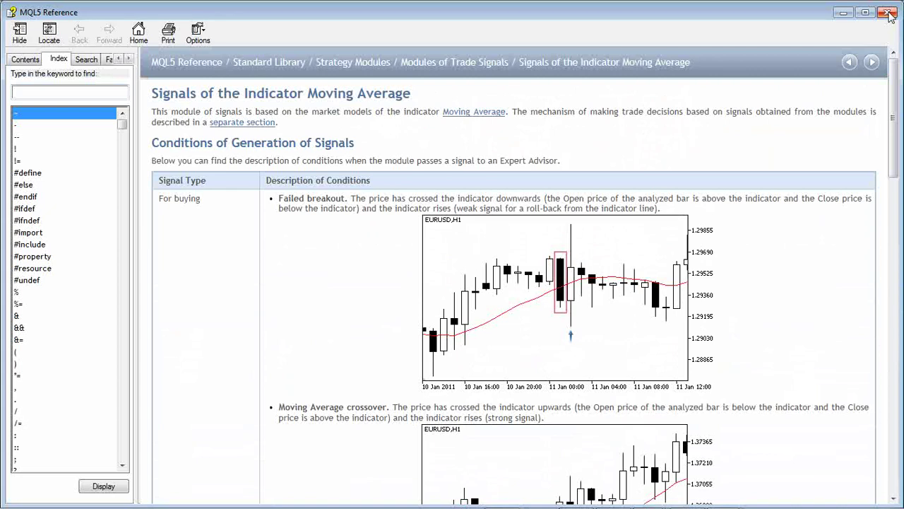
pyautogui.click(889, 15)
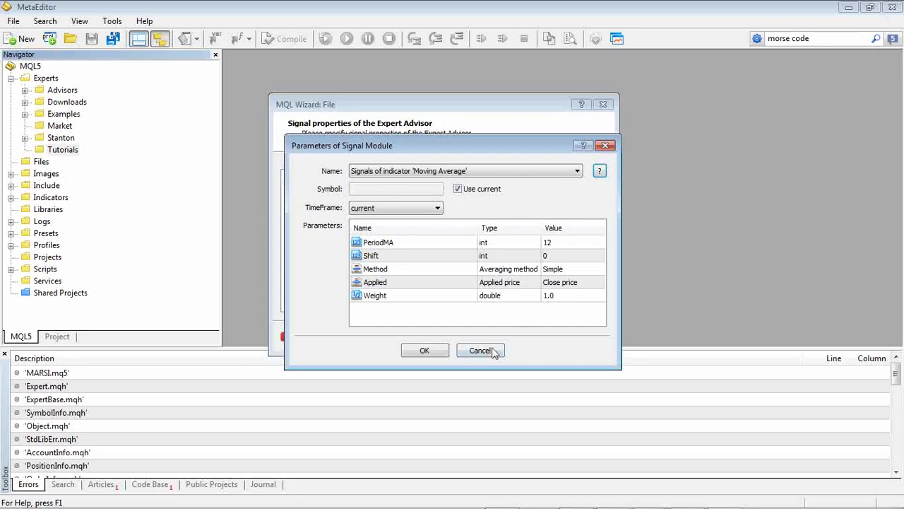
# Confirm the Moving Average module and add a Relative Strength Index signal with period 8.
pyautogui.click(424, 352)
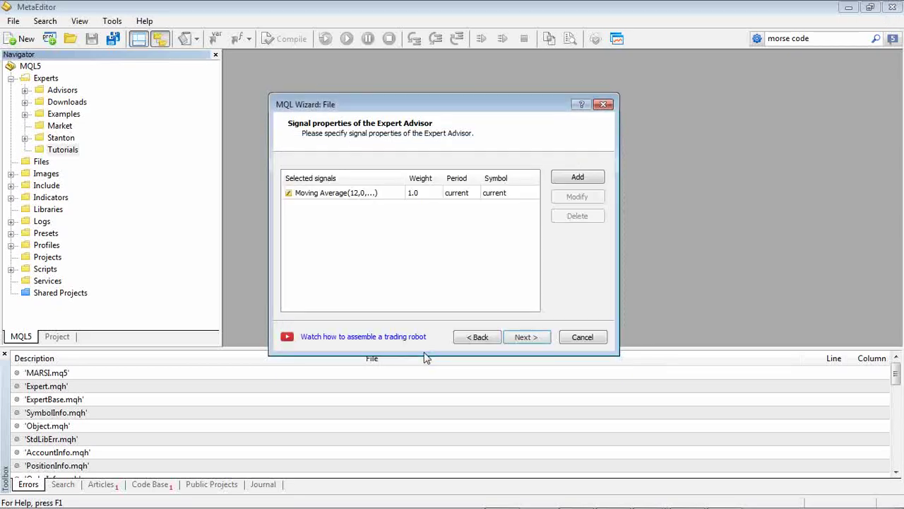
pyautogui.click(578, 178)
pyautogui.click(577, 172)
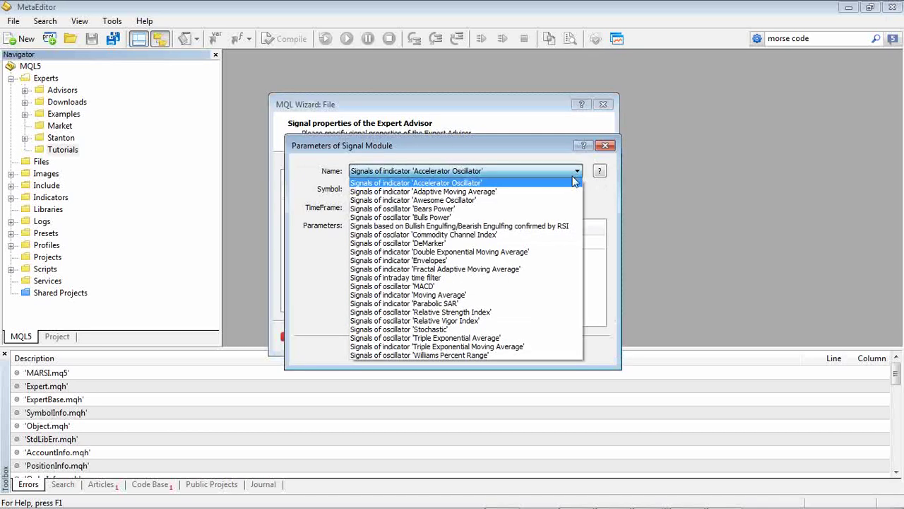
pyautogui.click(509, 311)
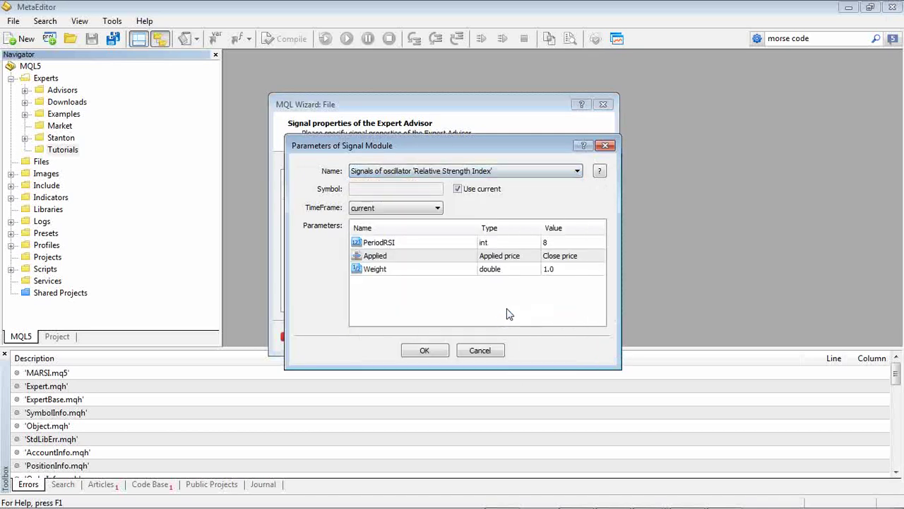
pyautogui.click(432, 349)
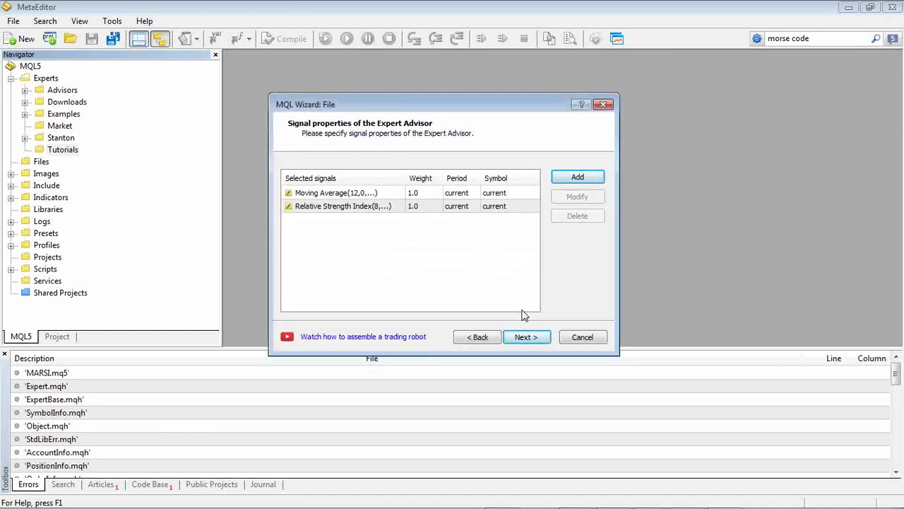
# Choose 'Trailing Stop based on fixed Stop Level' as the trailing stop.
pyautogui.click(524, 339)
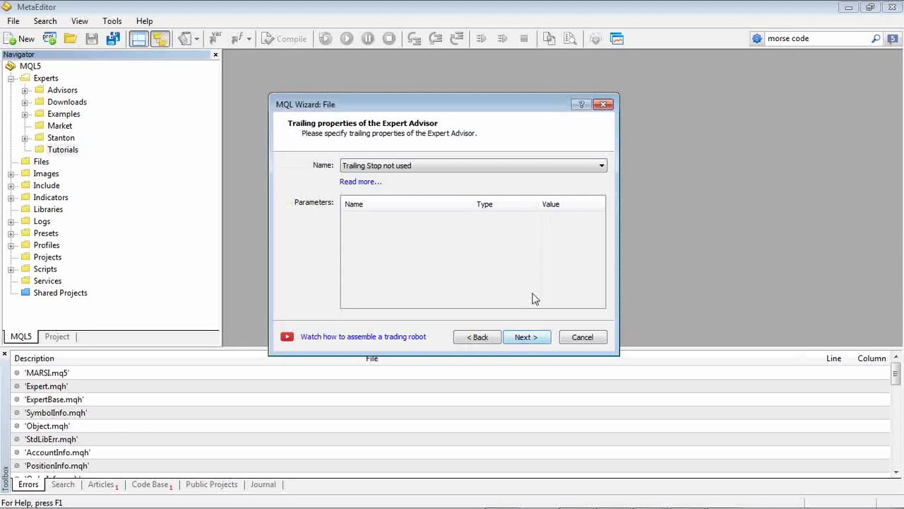
pyautogui.click(593, 170)
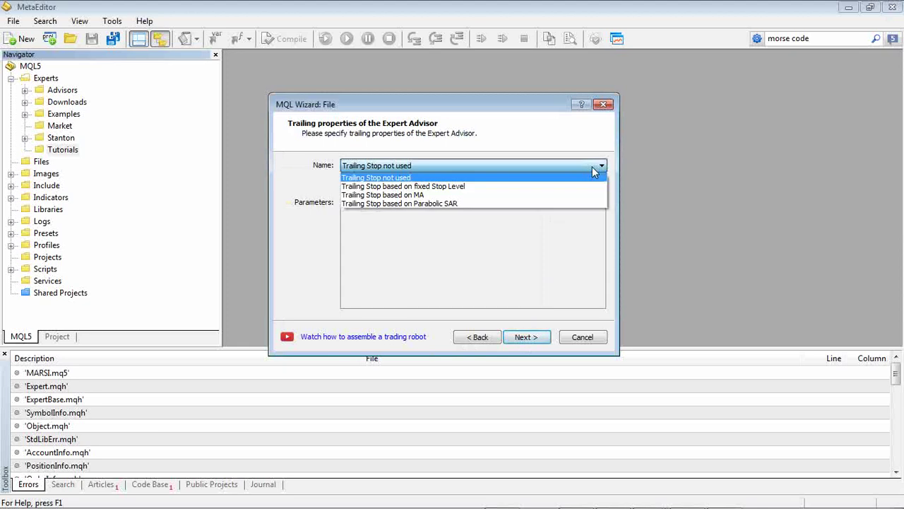
pyautogui.click(500, 187)
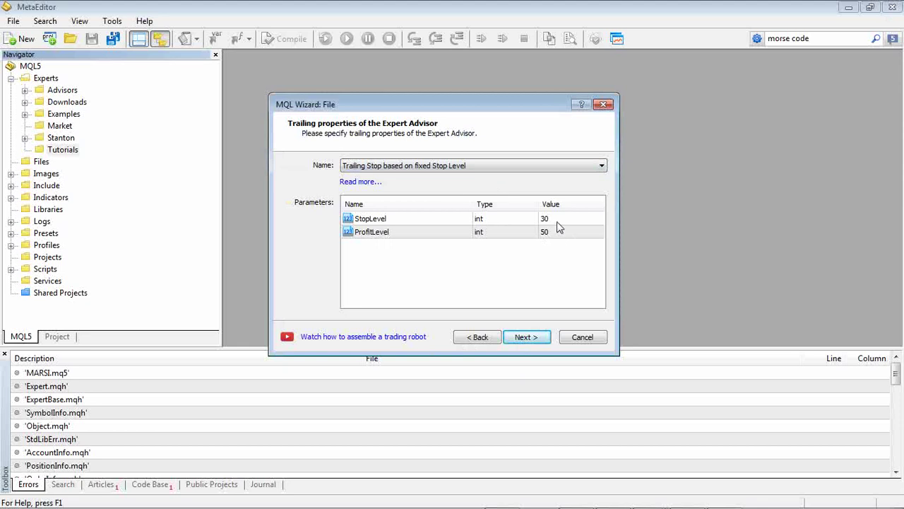
# Keep fixed trade volume money management with Percent 2.0 and Lots 10.0.
pyautogui.click(529, 338)
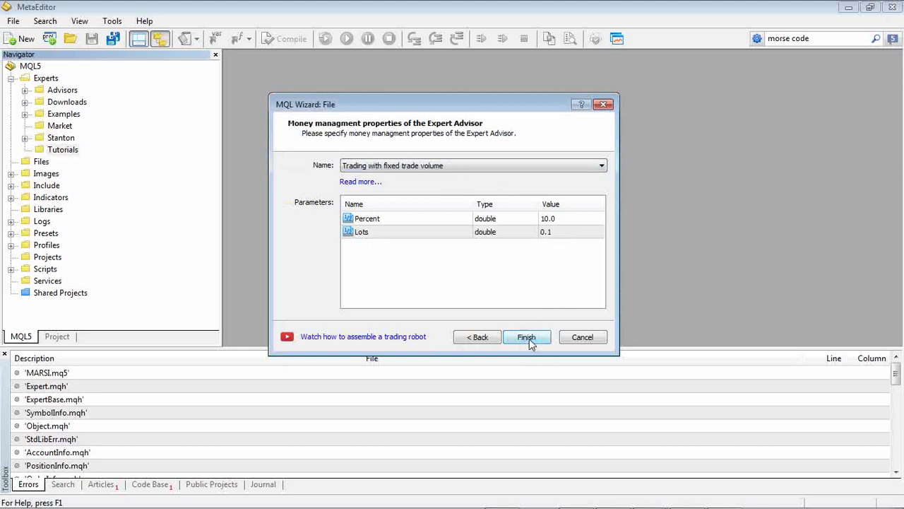
pyautogui.click(601, 166)
pyautogui.click(598, 165)
pyautogui.click(569, 219)
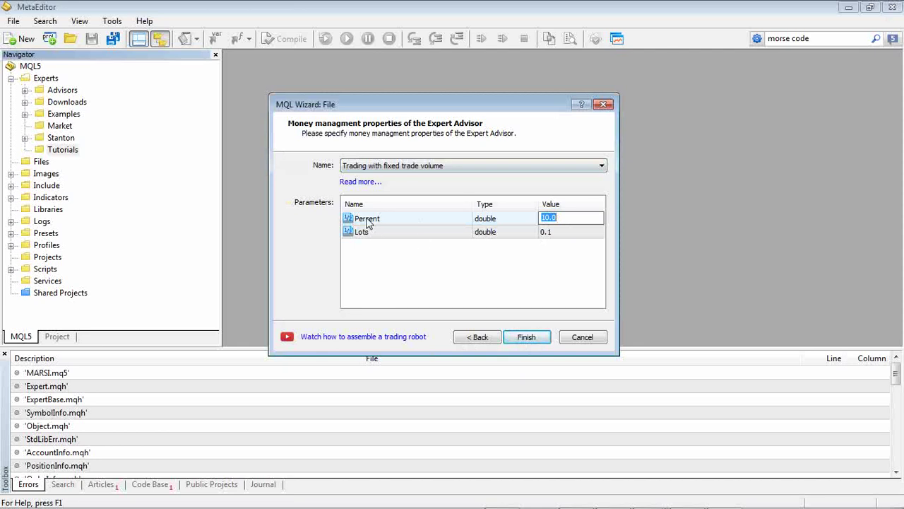
pyautogui.write('2')
pyautogui.click(556, 281)
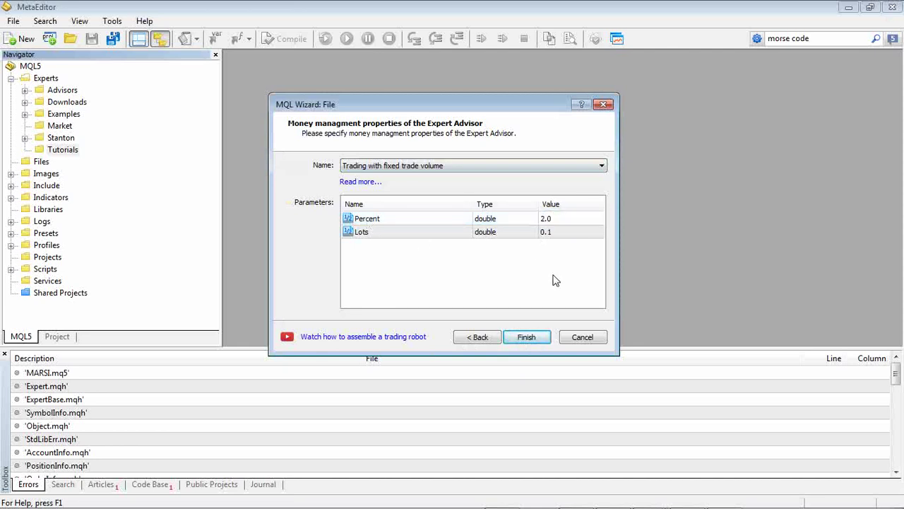
pyautogui.click(575, 235)
pyautogui.click(572, 233)
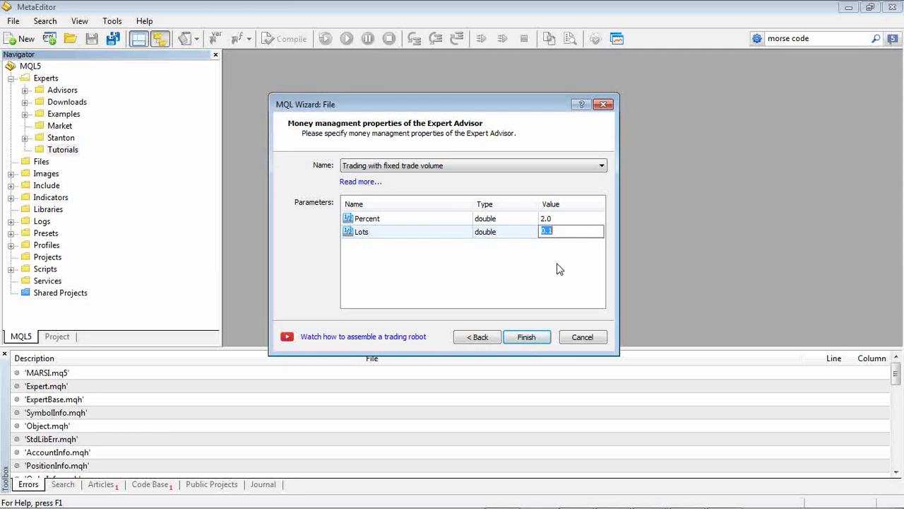
pyautogui.write('10')
pyautogui.click(533, 300)
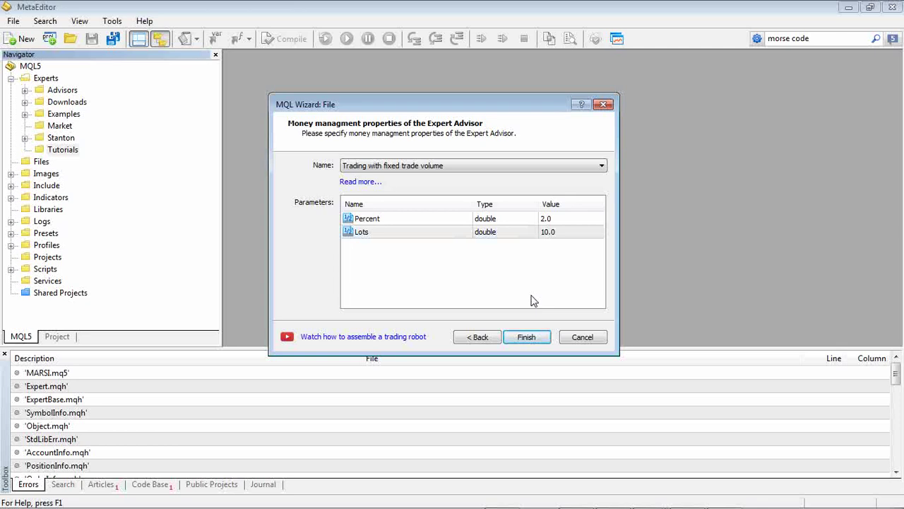
# Finish the wizard to generate MARSI.mq5 and compile the expert.
pyautogui.click(526, 337)
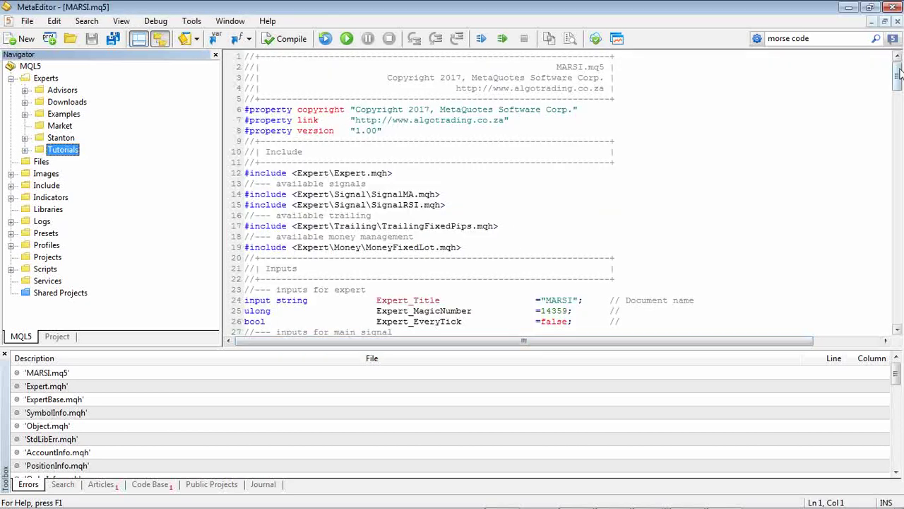
pyautogui.moveTo(899, 74)
pyautogui.mouseDown()
pyautogui.moveTo(895, 294)
pyautogui.moveTo(897, 73)
pyautogui.mouseUp()
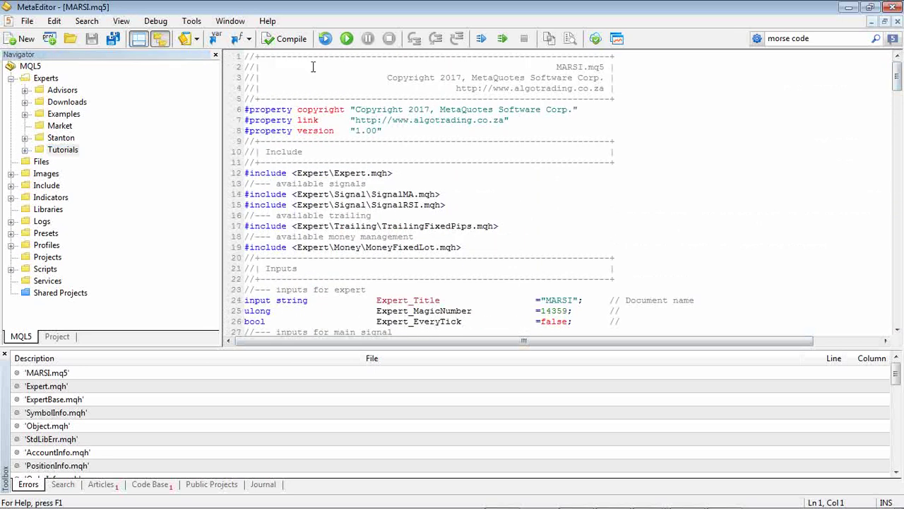
pyautogui.click(281, 43)
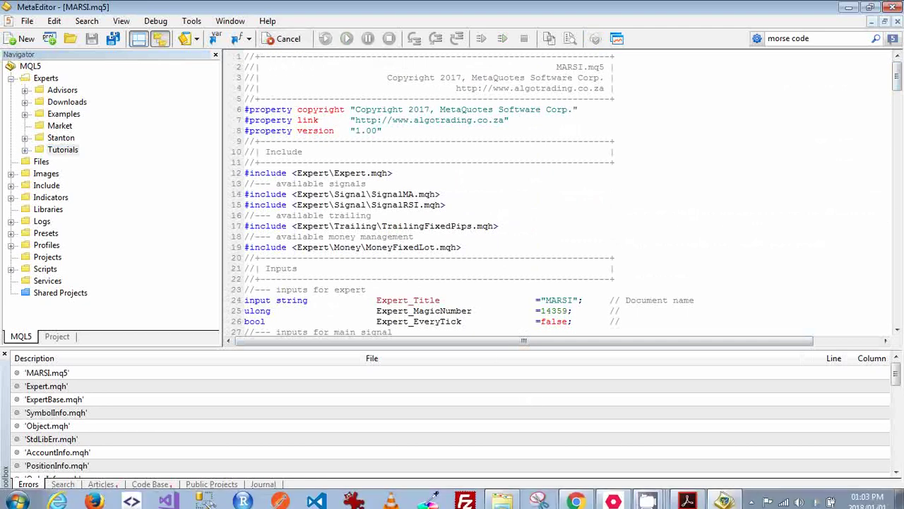
pyautogui.moveTo(615, 499)
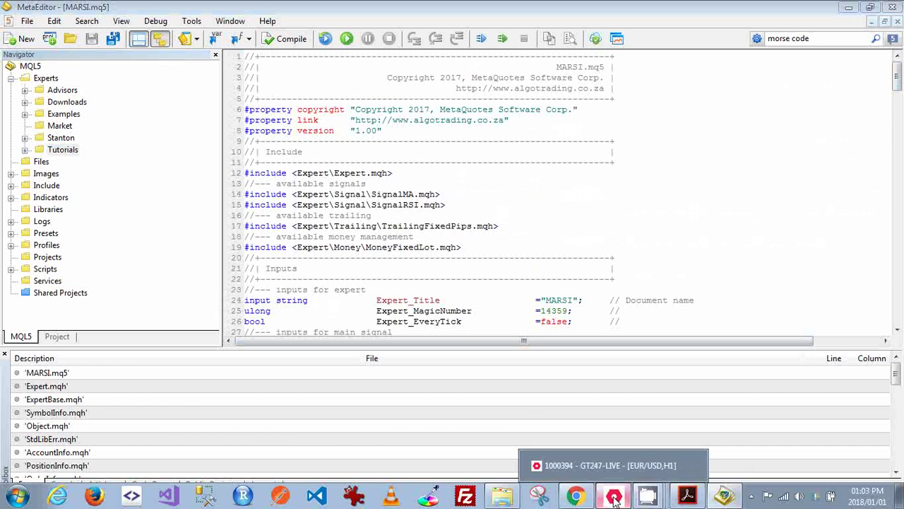
# Send the Tutorials MARSI expert from the terminal's Navigator to the Strategy Tester.
pyautogui.click(614, 499)
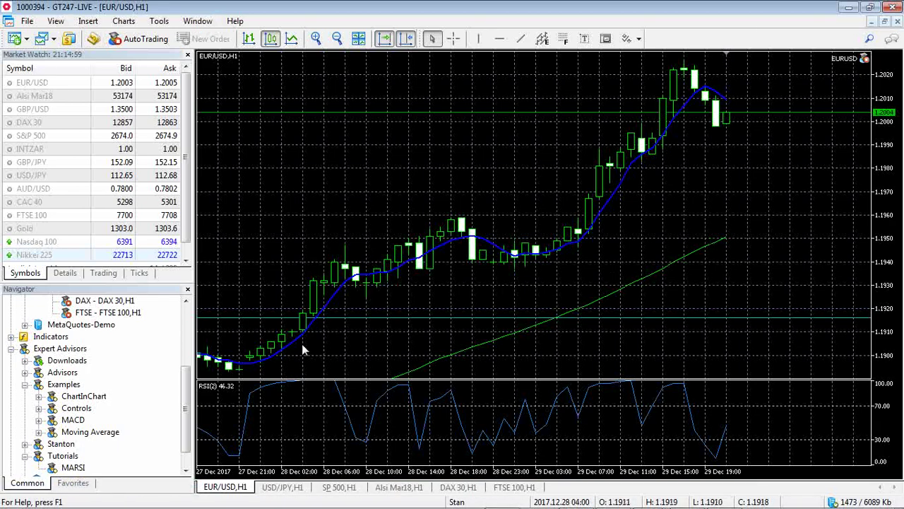
pyautogui.moveTo(188, 380); pyautogui.dragTo(190, 397)
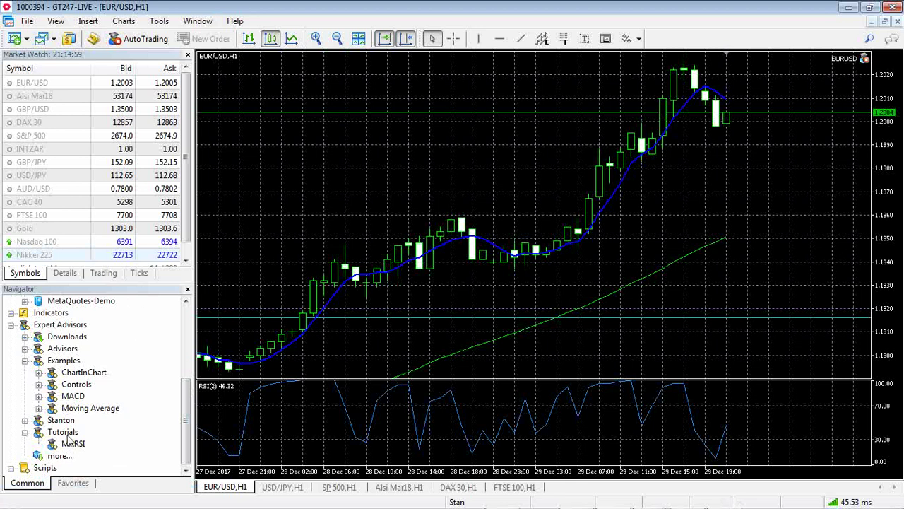
pyautogui.click(71, 445)
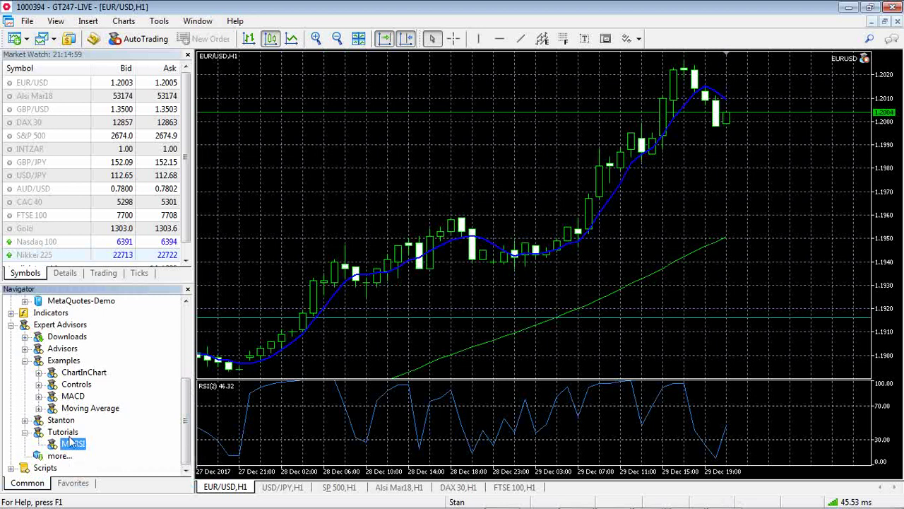
pyautogui.rightClick(78, 452)
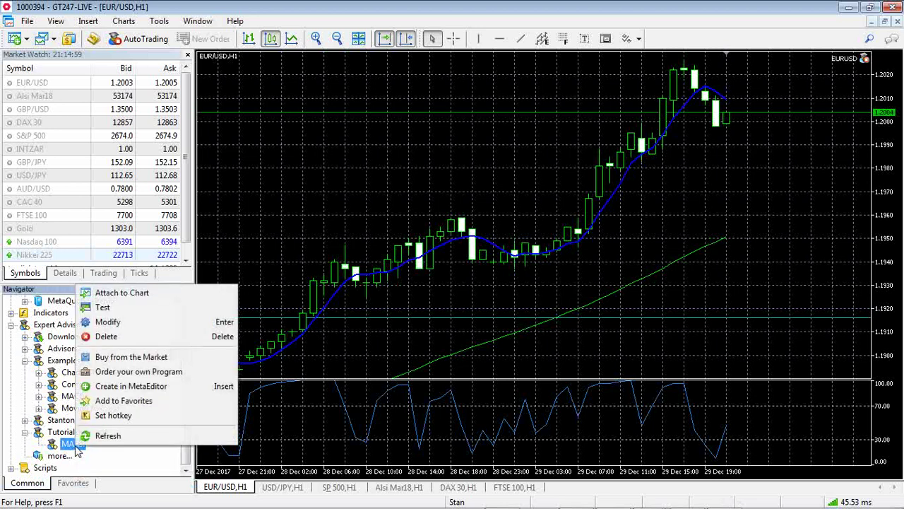
pyautogui.click(162, 312)
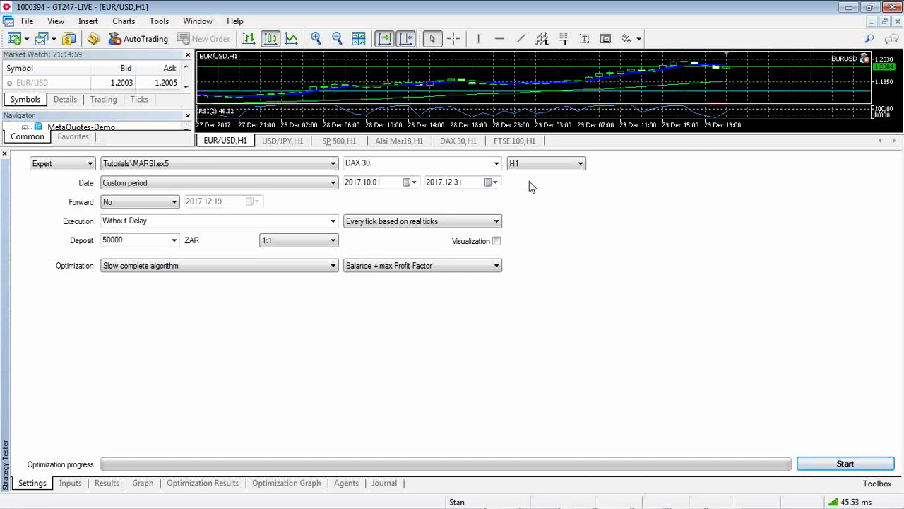
# Keep execution Without Delay and set tick modelling to 'Open prices only'.
pyautogui.click(332, 183)
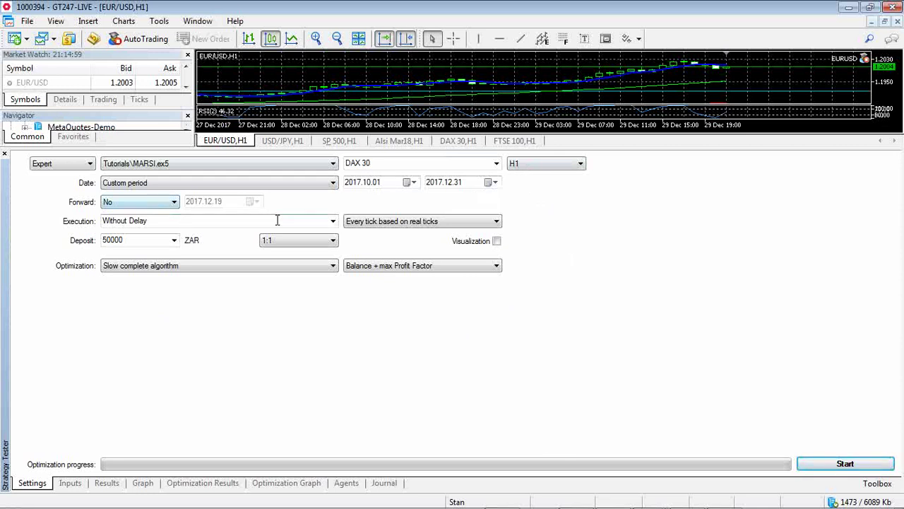
pyautogui.click(332, 221)
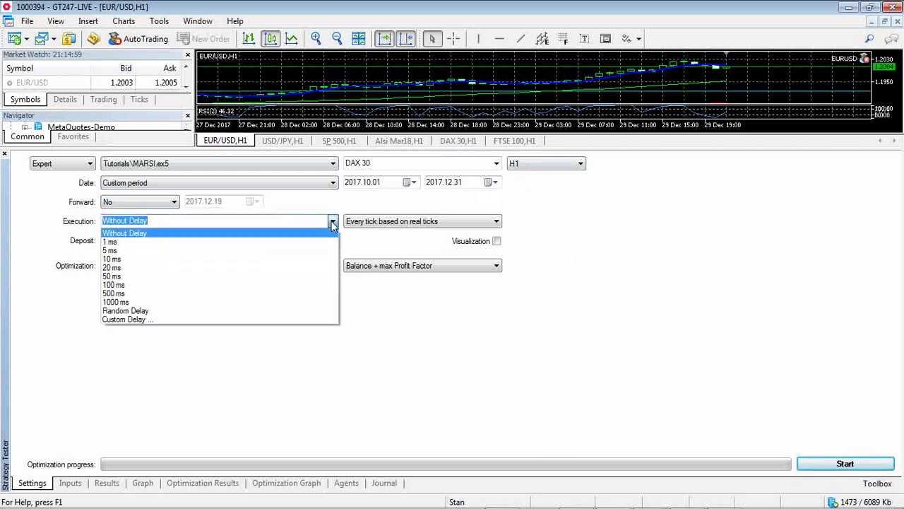
pyautogui.click(332, 222)
pyautogui.click(331, 221)
pyautogui.click(315, 233)
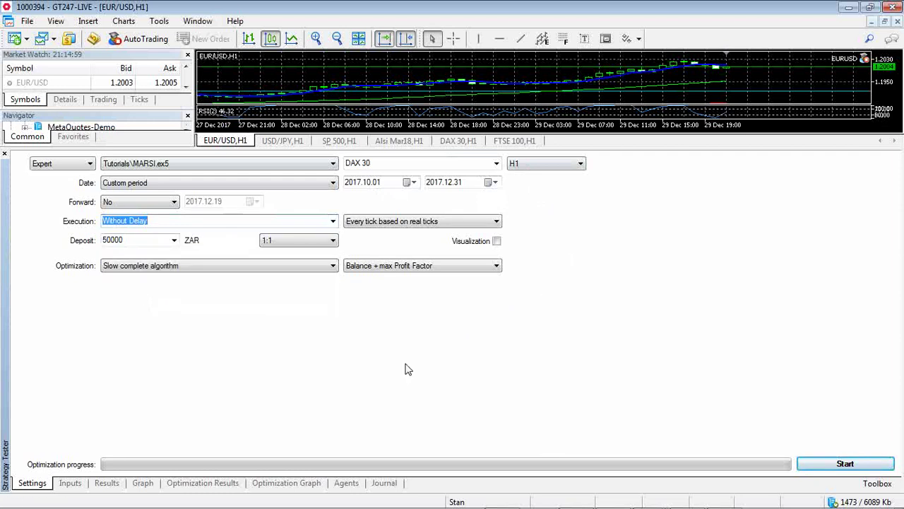
pyautogui.click(497, 223)
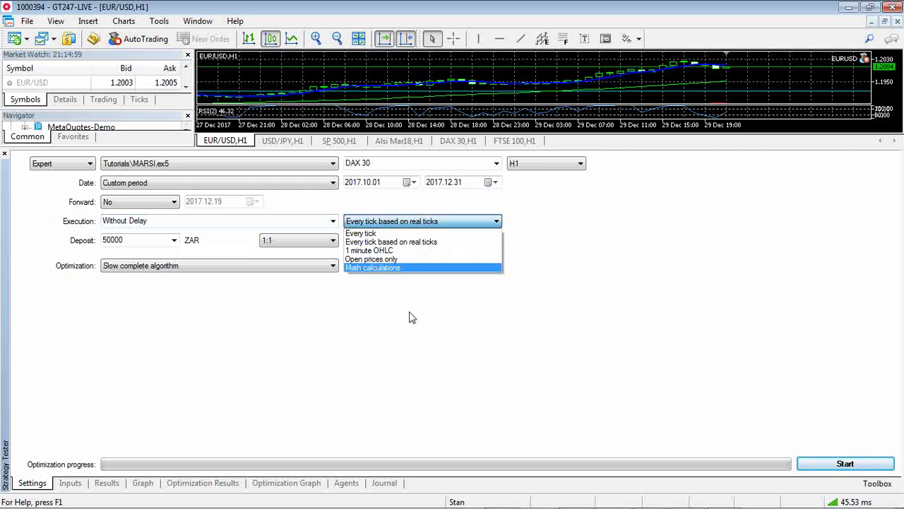
pyautogui.click(398, 260)
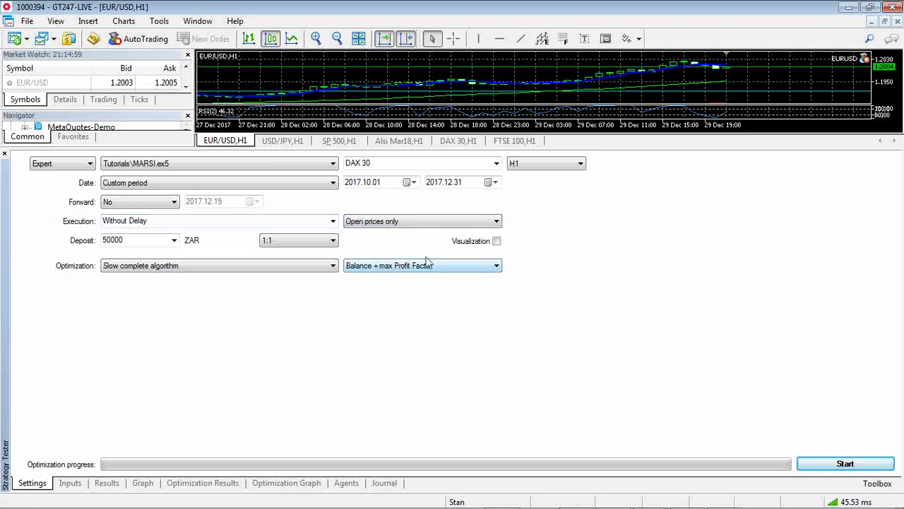
pyautogui.click(493, 222)
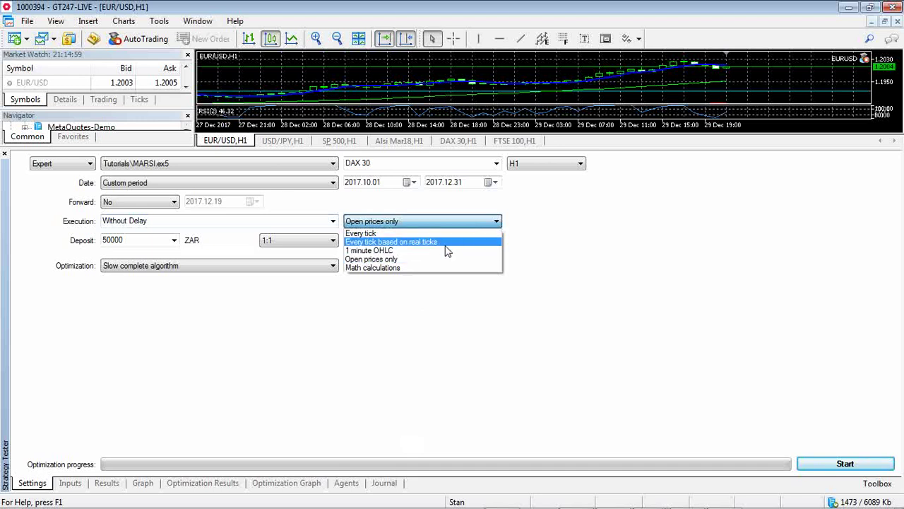
pyautogui.click(448, 244)
pyautogui.click(495, 222)
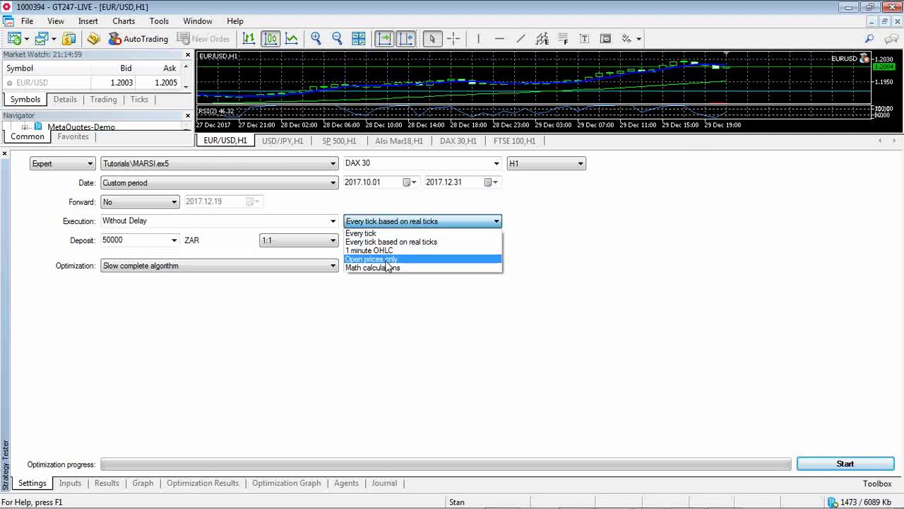
pyautogui.click(388, 260)
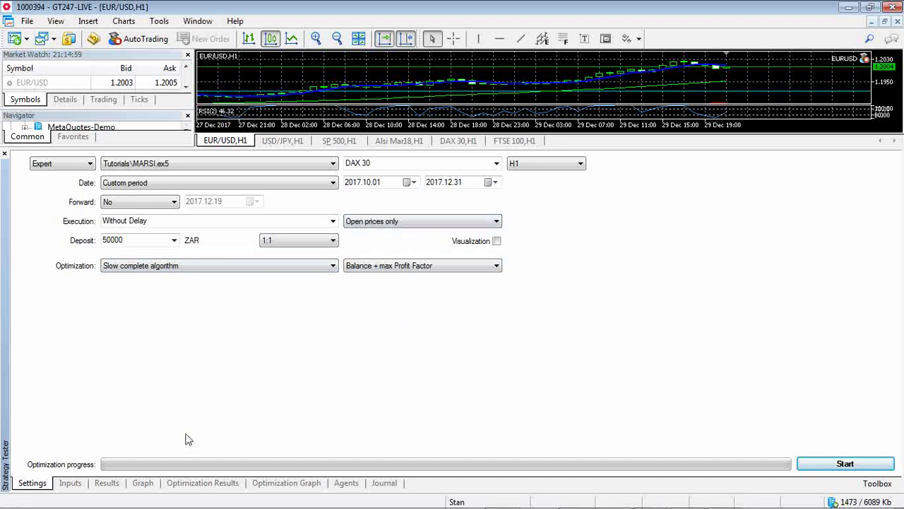
# Keep the Slow complete algorithm and Balance + max Profit Factor criterion, then show MARSI's inputs.
pyautogui.click(302, 267)
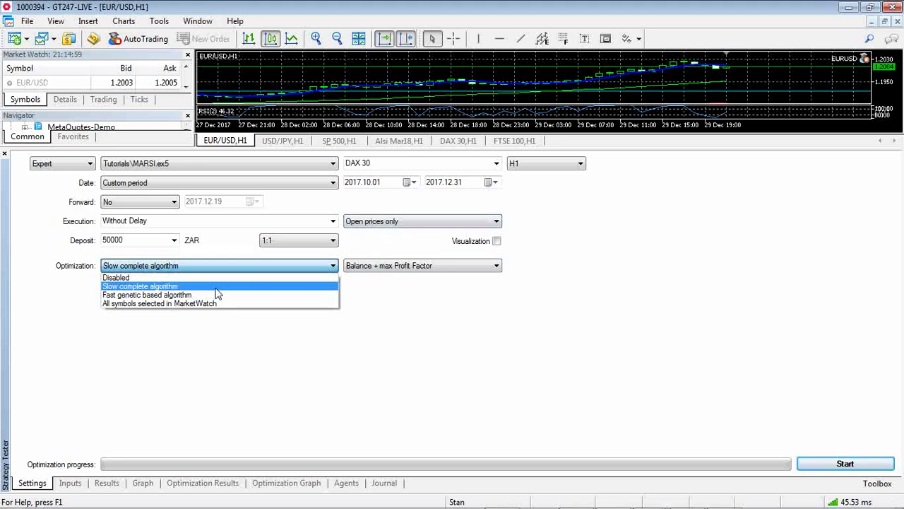
pyautogui.click(217, 289)
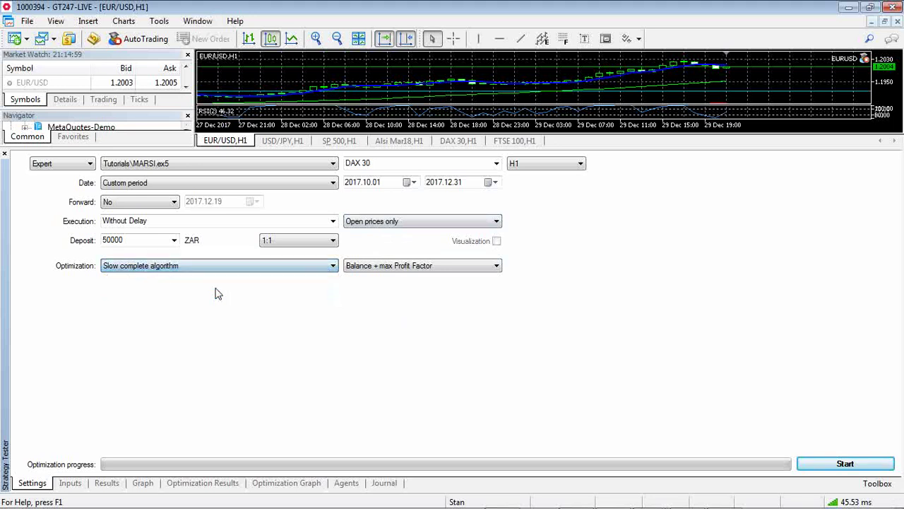
pyautogui.click(471, 265)
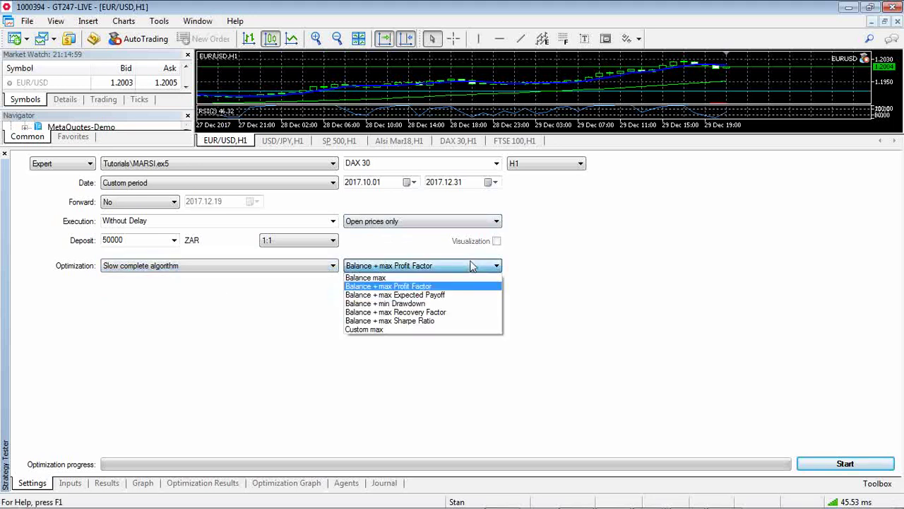
pyautogui.click(407, 288)
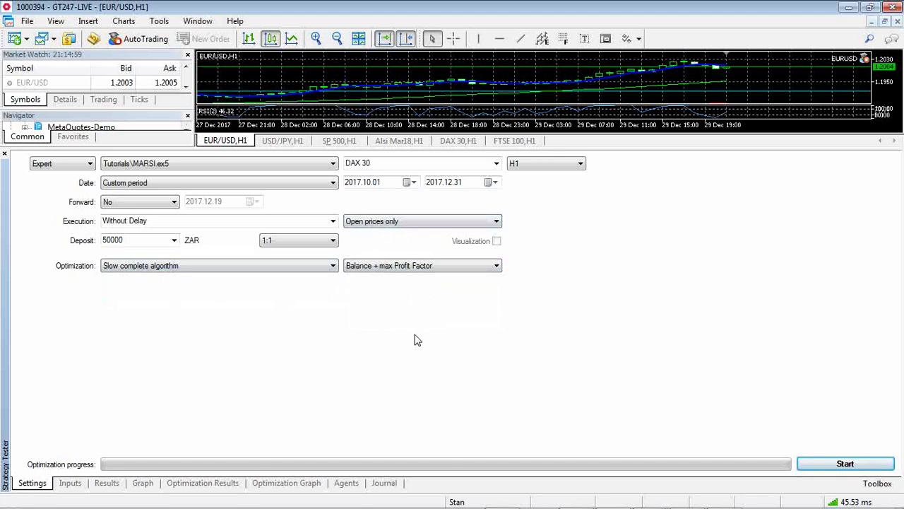
pyautogui.click(70, 483)
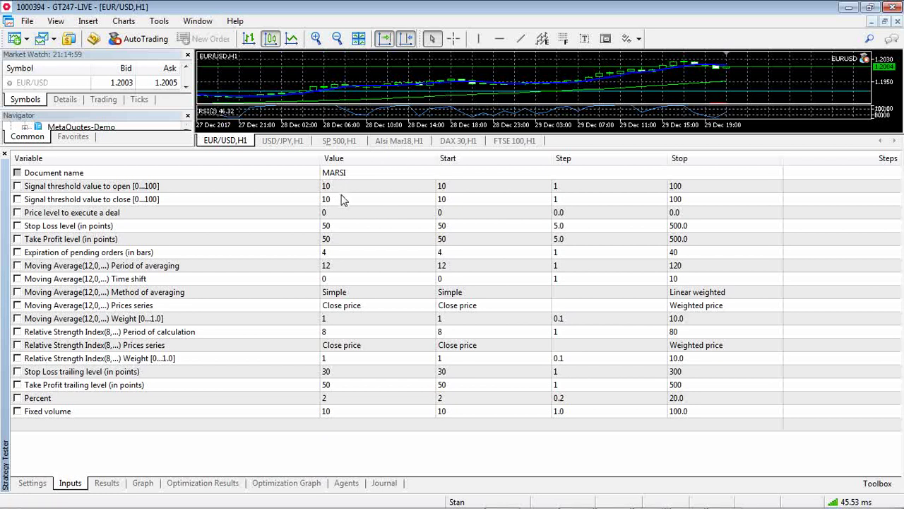
# Load DAX.set so Fixed volume is optimized from 10 to 100 in steps of 10.
pyautogui.rightClick(240, 228)
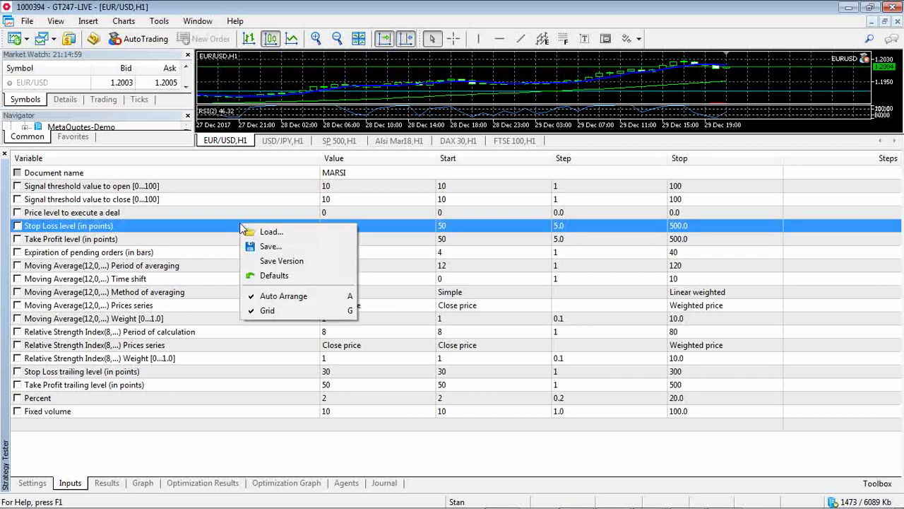
pyautogui.click(304, 232)
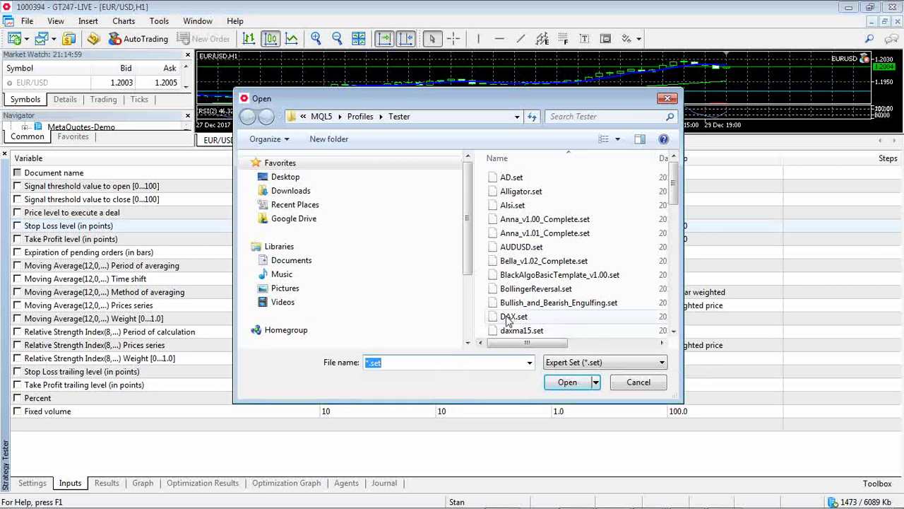
pyautogui.doubleClick(510, 316)
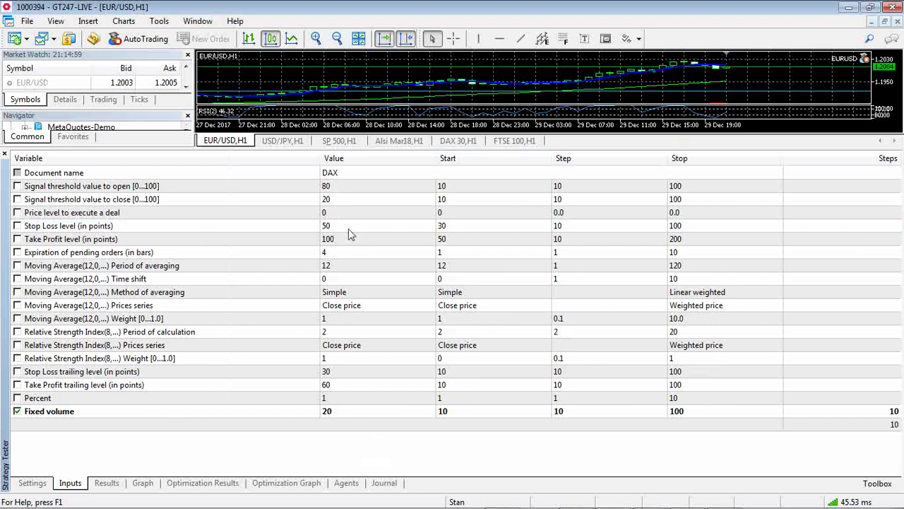
# Enable optimization of Moving Average period with start 8, step 2, stop 20.
pyautogui.doubleClick(348, 265)
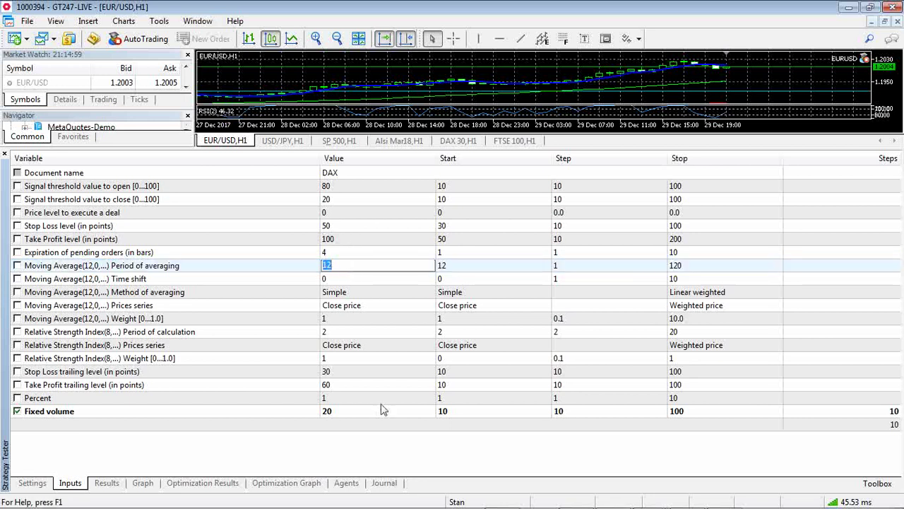
pyautogui.click(392, 439)
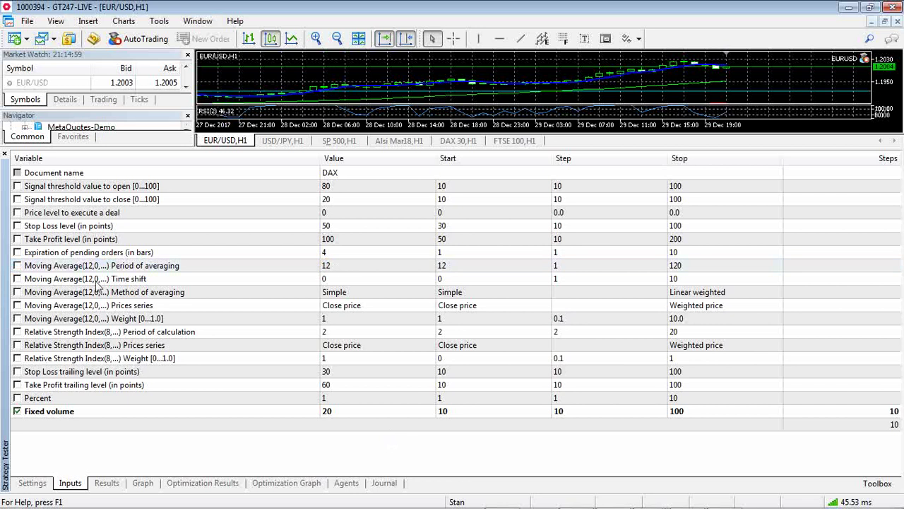
pyautogui.click(17, 266)
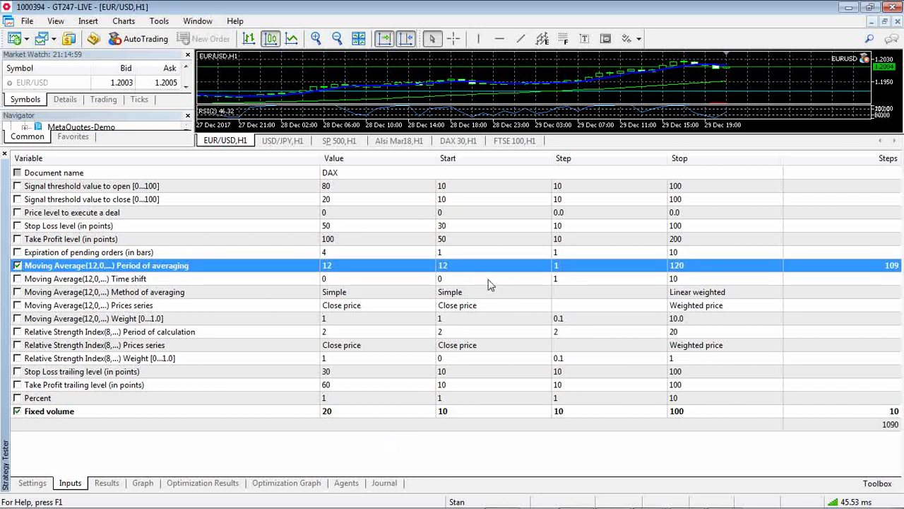
pyautogui.click(462, 267)
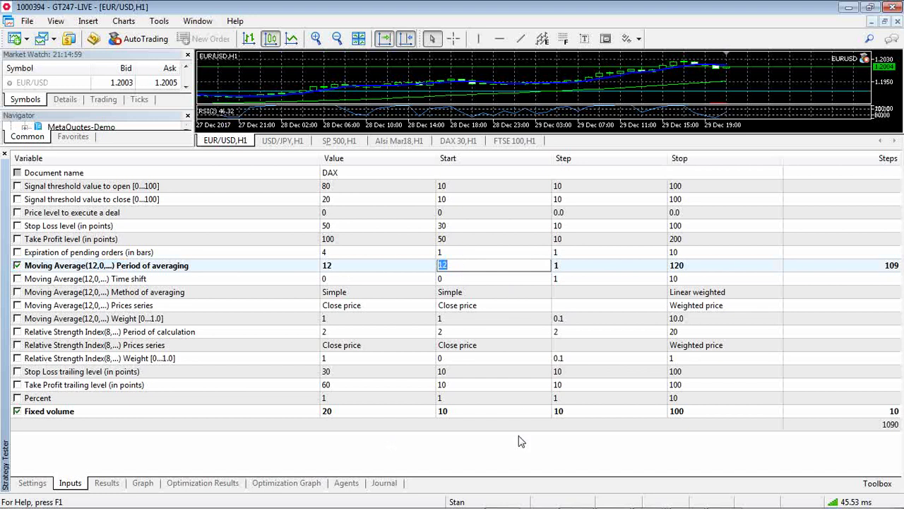
pyautogui.write('8')
pyautogui.click(578, 272)
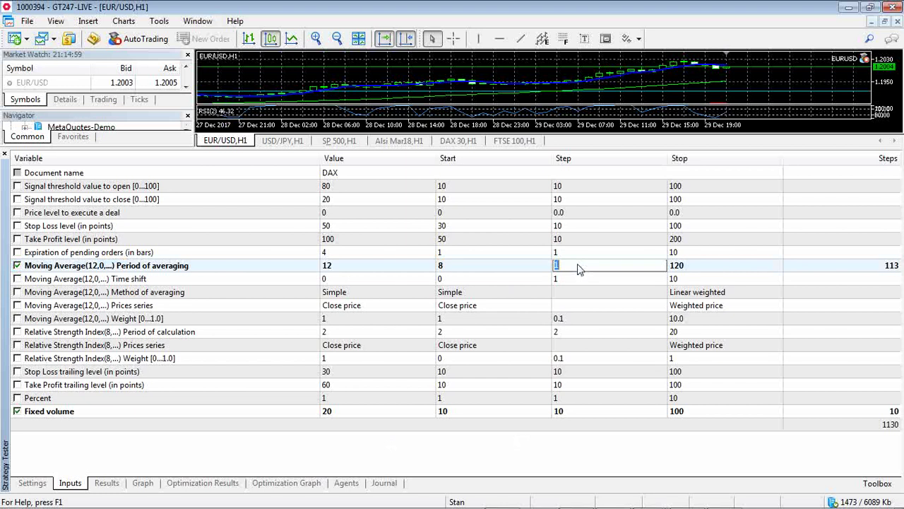
pyautogui.write('2')
pyautogui.press('Return')
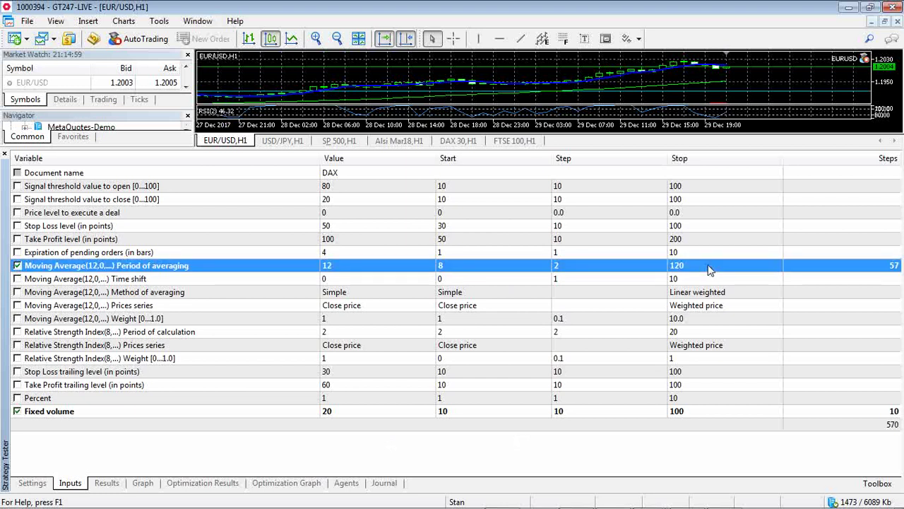
pyautogui.click(709, 271)
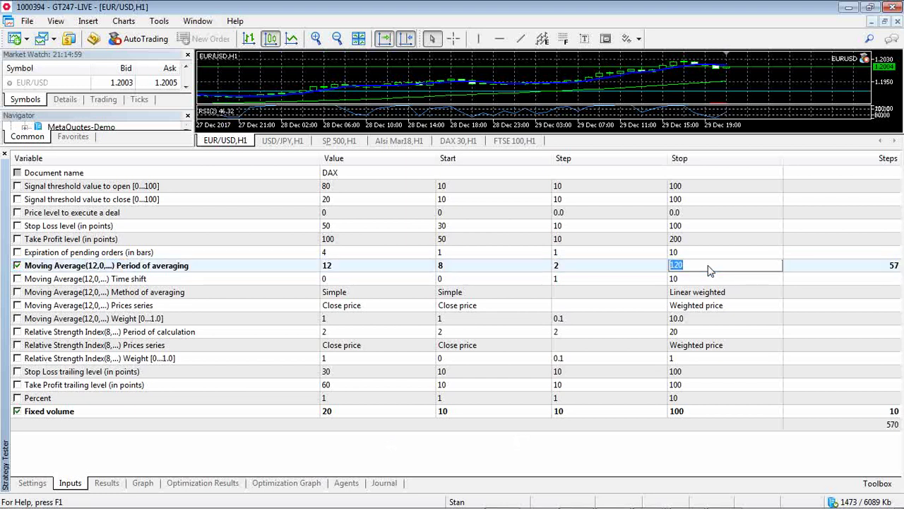
pyautogui.write('20')
pyautogui.press('Return')
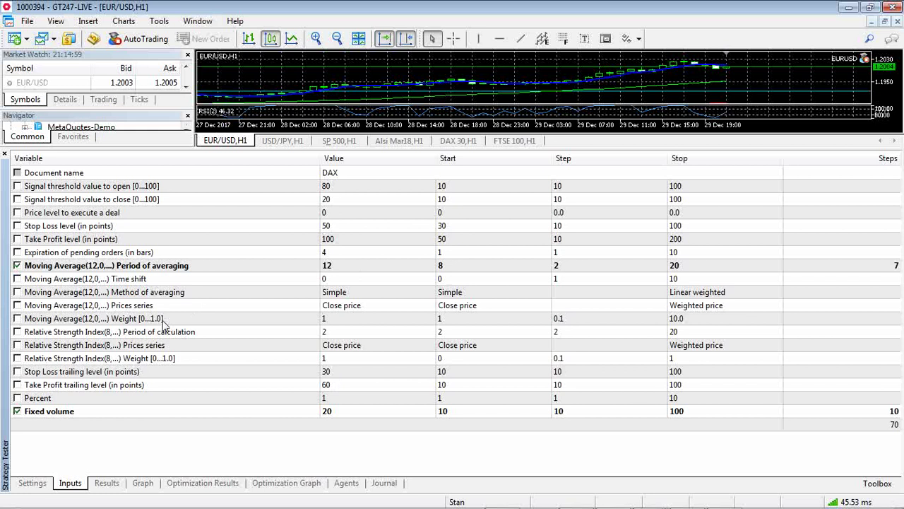
# Review the remaining inputs, leaving Percent unoptimized, and return to the tester settings.
pyautogui.click(163, 321)
pyautogui.click(191, 361)
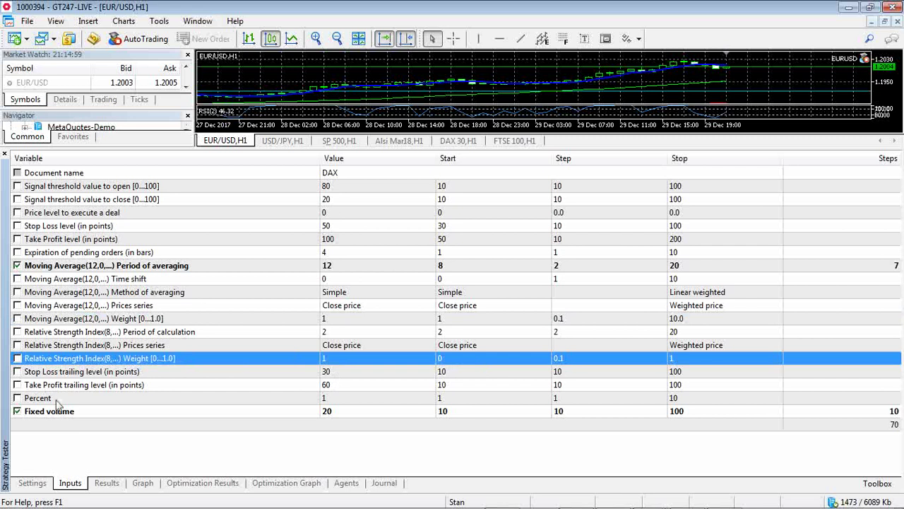
pyautogui.click(16, 401)
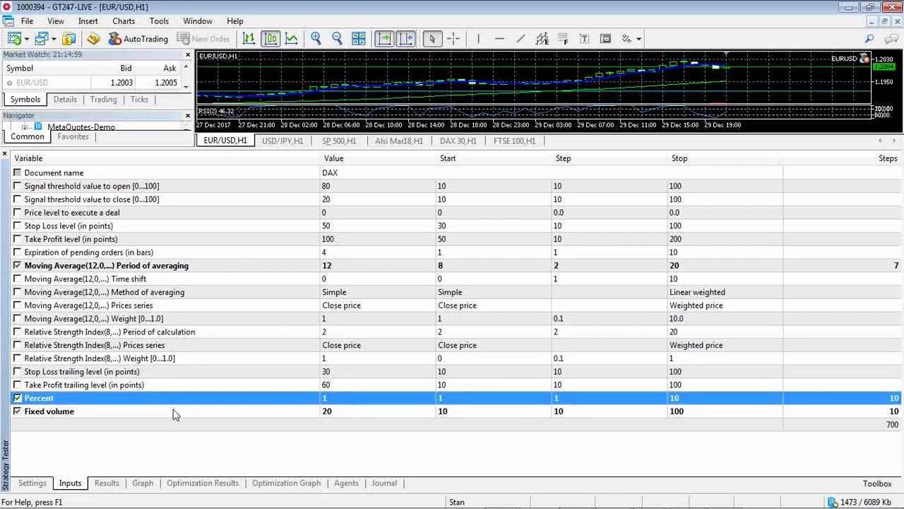
pyautogui.click(18, 398)
pyautogui.click(469, 412)
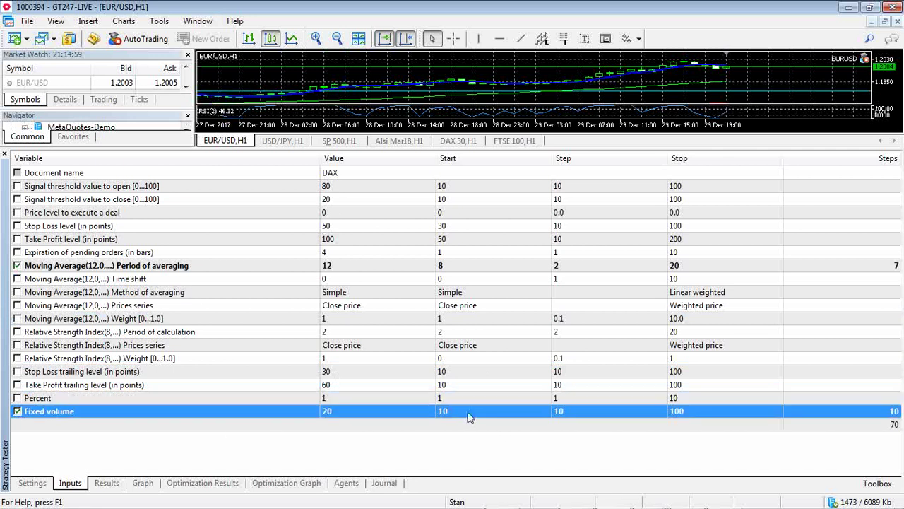
pyautogui.click(683, 424)
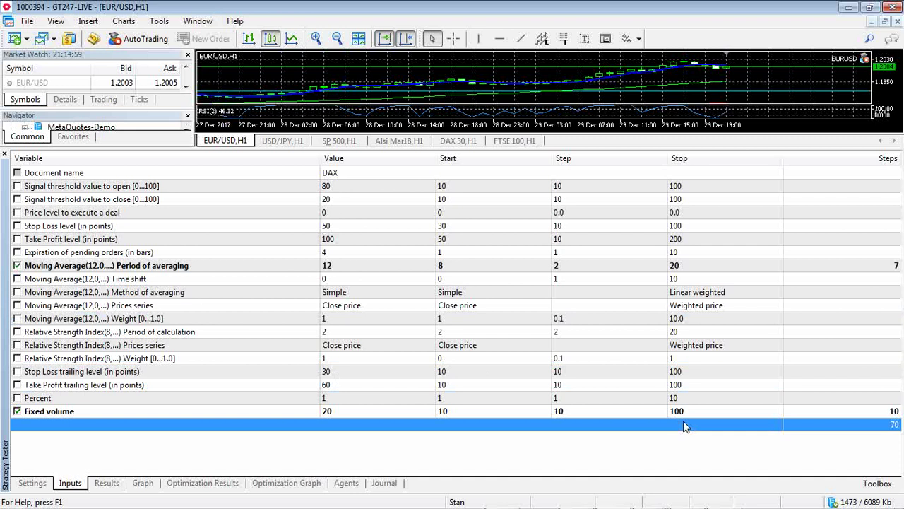
pyautogui.click(34, 483)
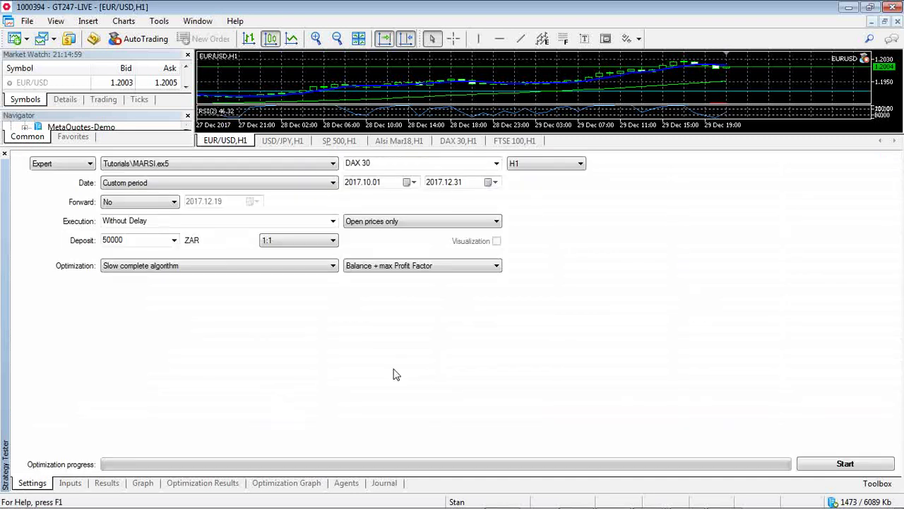
# Run the optimization and select top-ranked pass 55 (MA period 20, lots 80).
pyautogui.click(846, 464)
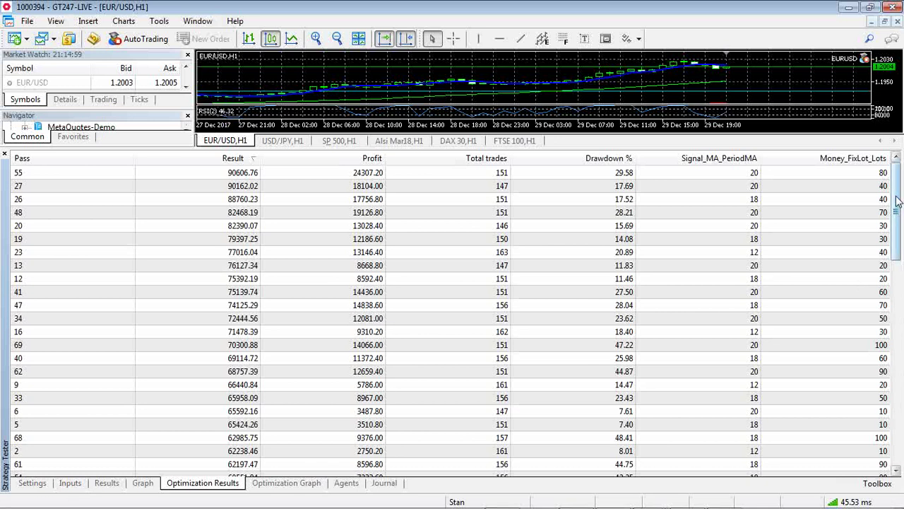
pyautogui.moveTo(898, 198)
pyautogui.mouseDown()
pyautogui.moveTo(899, 420)
pyautogui.moveTo(902, 183)
pyautogui.mouseUp()
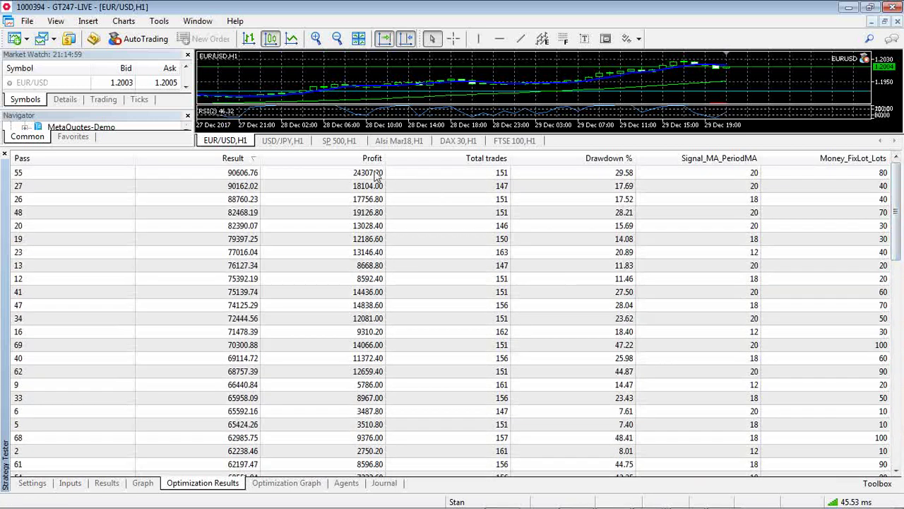
pyautogui.click(855, 174)
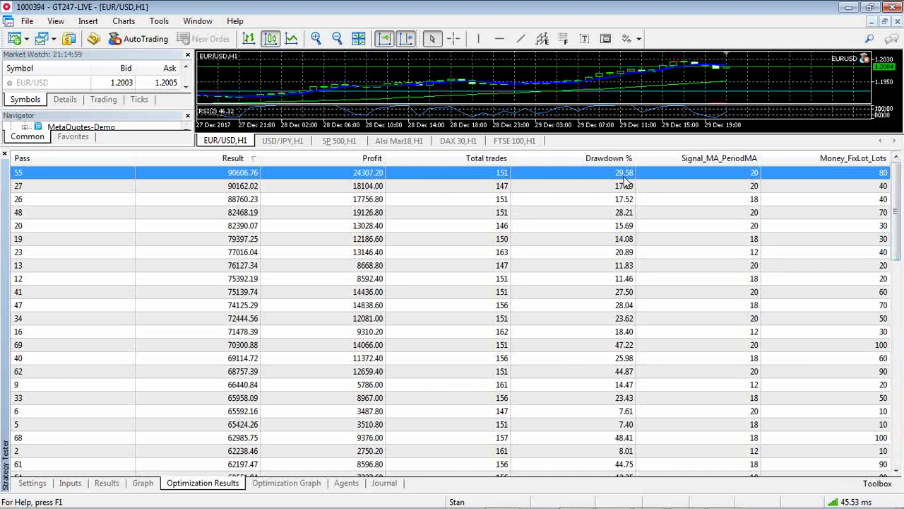
# Sort results by Drawdown % ascending and compare pass 5 (7.40%) with pass 6.
pyautogui.click(612, 158)
pyautogui.click(611, 159)
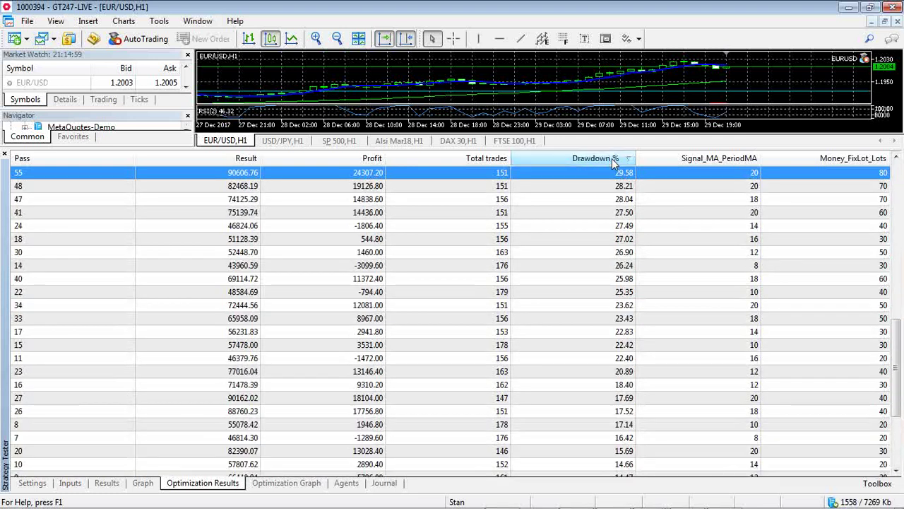
pyautogui.moveTo(895, 367); pyautogui.dragTo(898, 166)
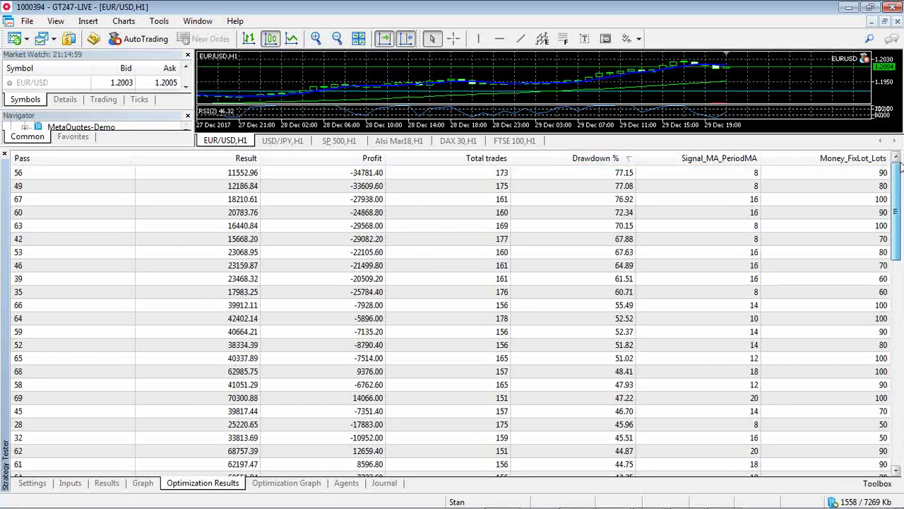
pyautogui.click(611, 158)
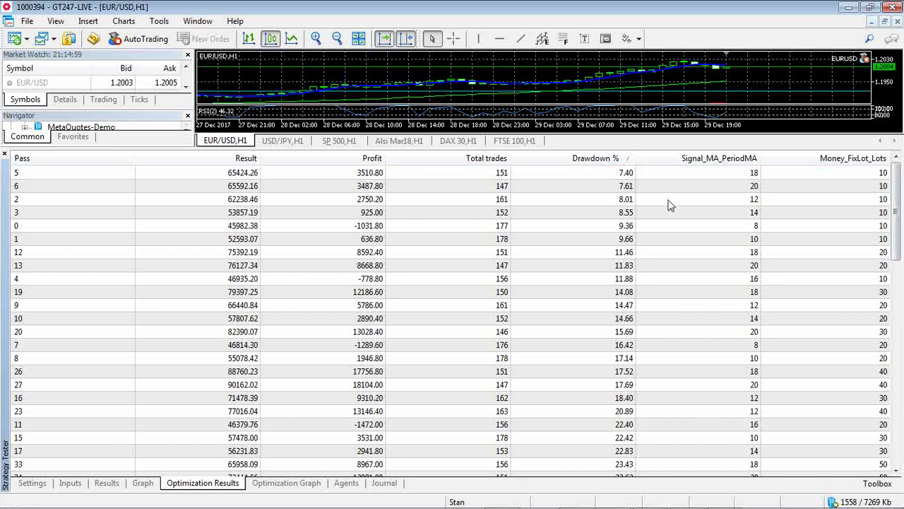
pyautogui.click(628, 189)
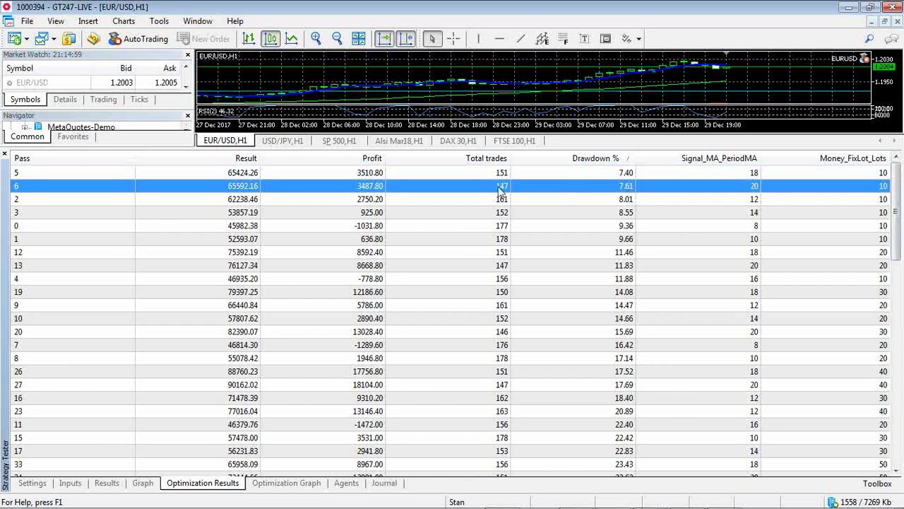
pyautogui.click(385, 174)
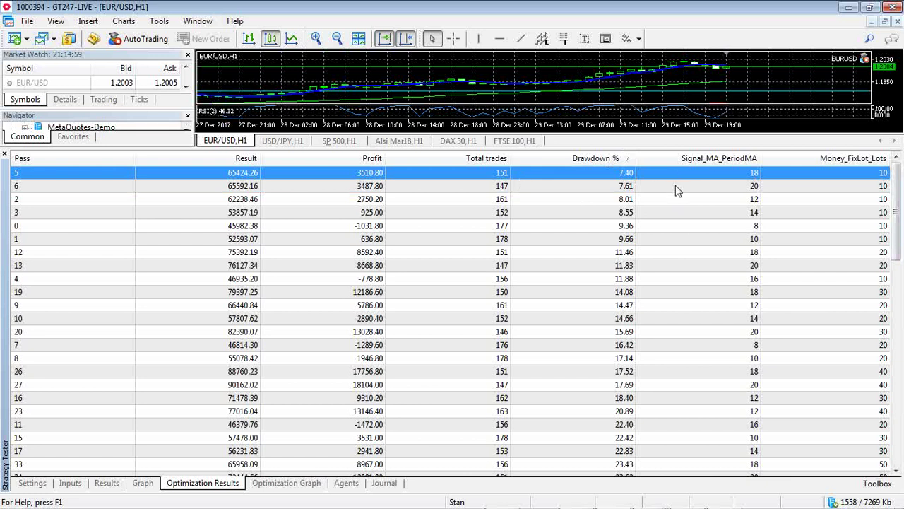
pyautogui.click(634, 187)
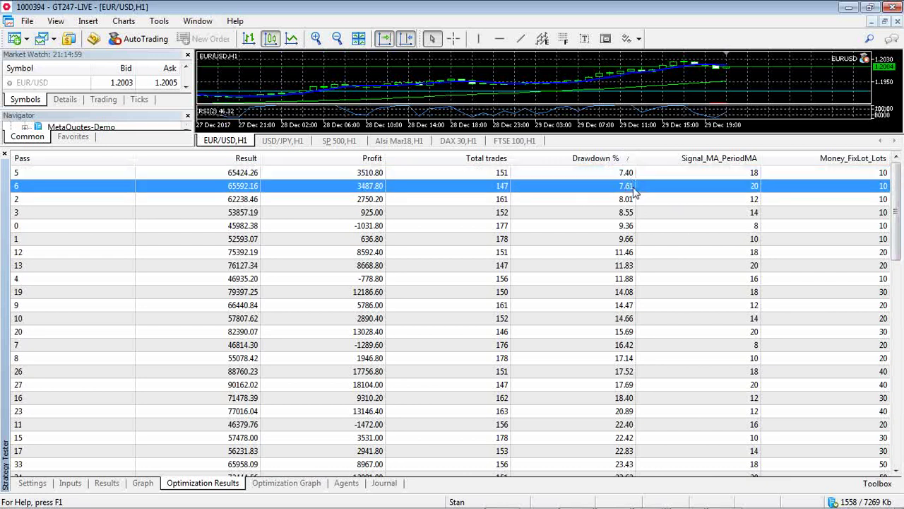
pyautogui.click(634, 177)
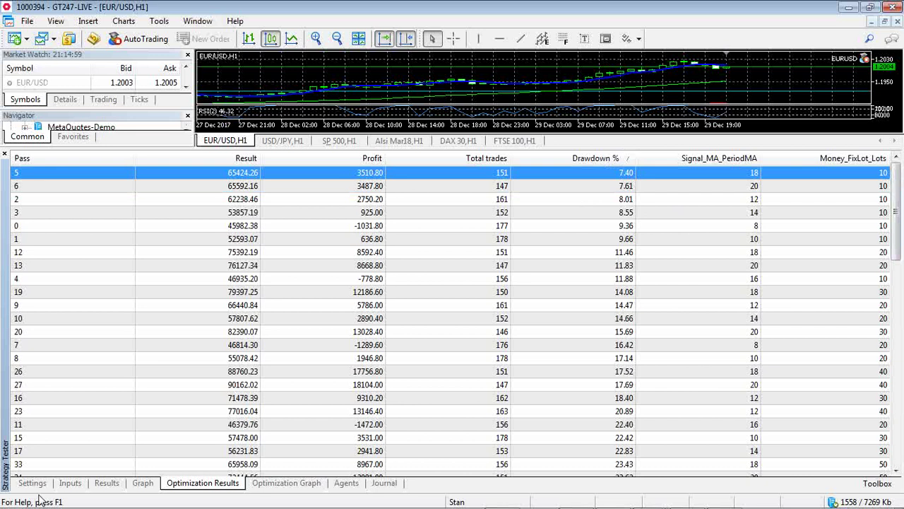
# Reload the dax.set preset from MQL5\Presets into the expert's input parameters.
pyautogui.click(70, 484)
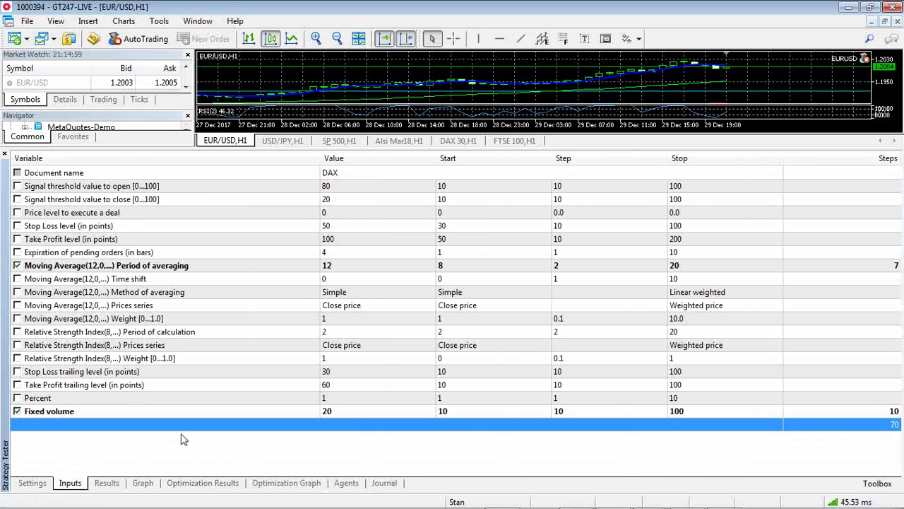
pyautogui.rightClick(251, 243)
pyautogui.click(286, 249)
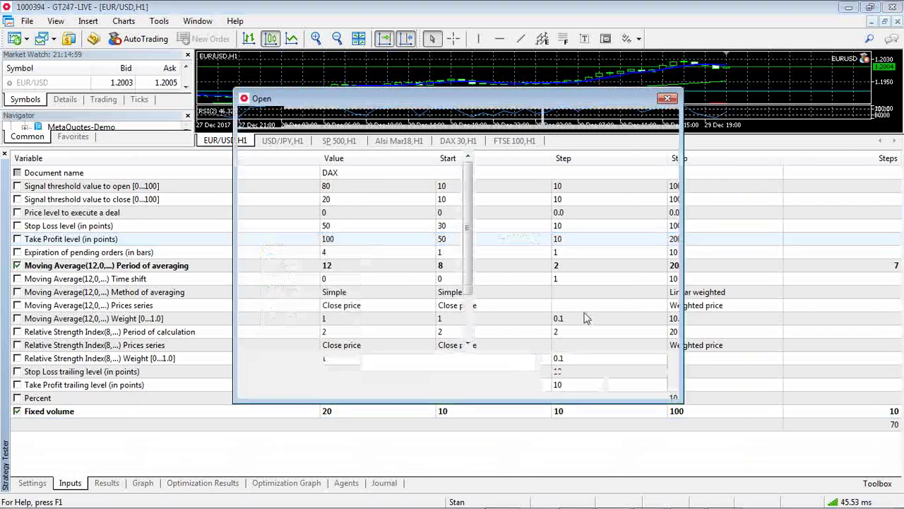
pyautogui.click(326, 117)
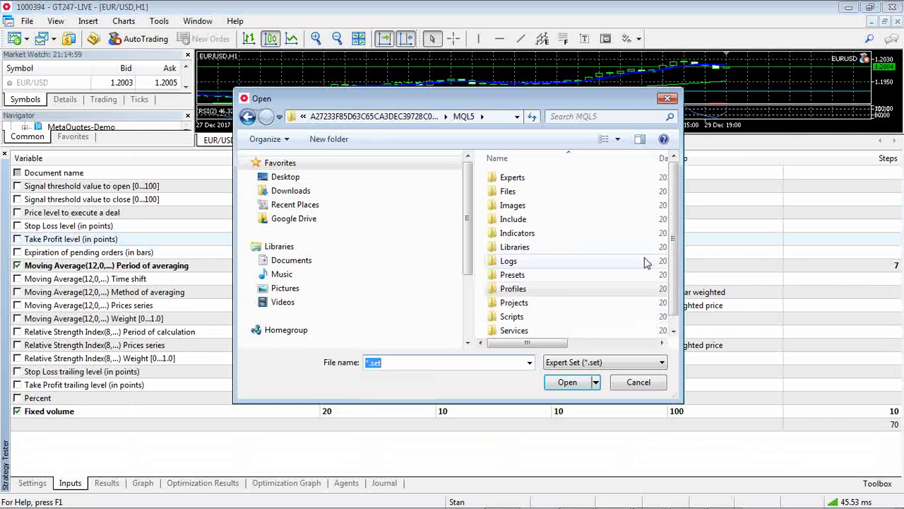
pyautogui.moveTo(675, 231)
pyautogui.mouseDown()
pyautogui.moveTo(676, 243)
pyautogui.moveTo(684, 217)
pyautogui.mouseUp()
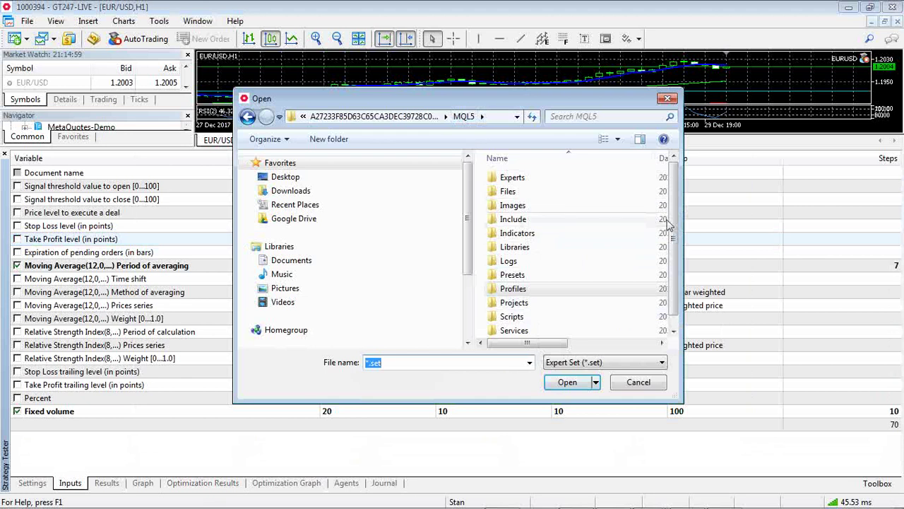
pyautogui.scroll(-1, 676, 280)
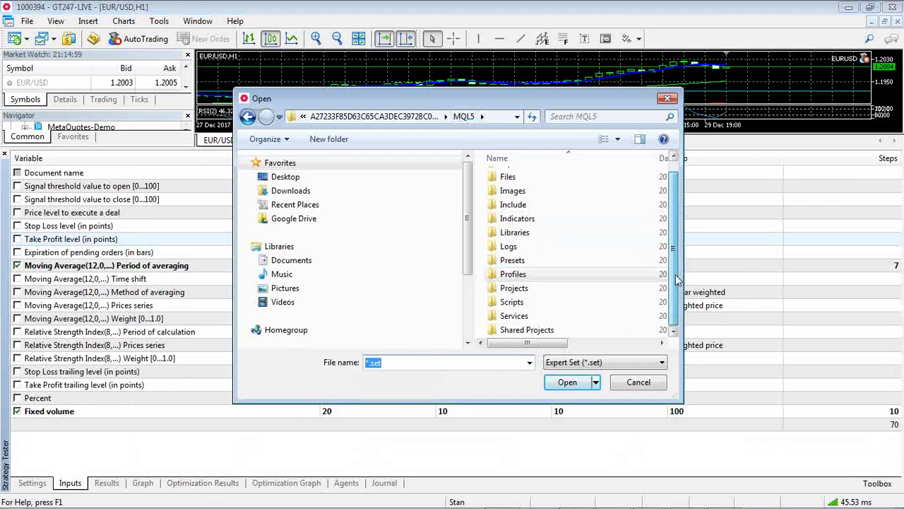
pyautogui.doubleClick(521, 261)
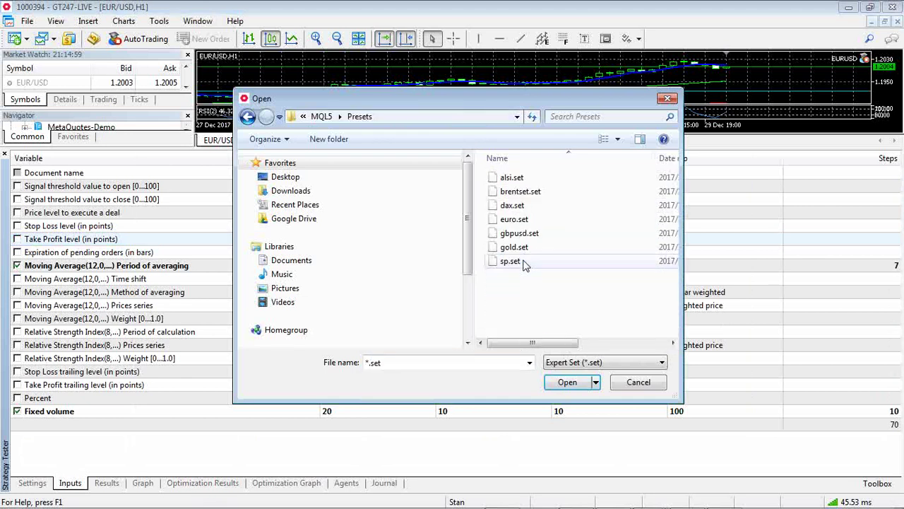
pyautogui.doubleClick(513, 206)
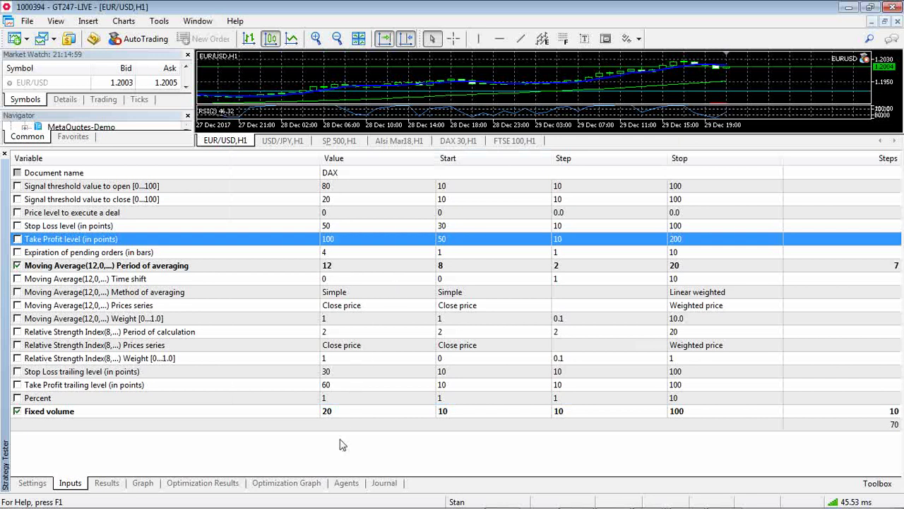
# Rerun the DAX 30 optimization, sort by lowest drawdown, and pick pass 6 at 7.61%.
pyautogui.click(33, 486)
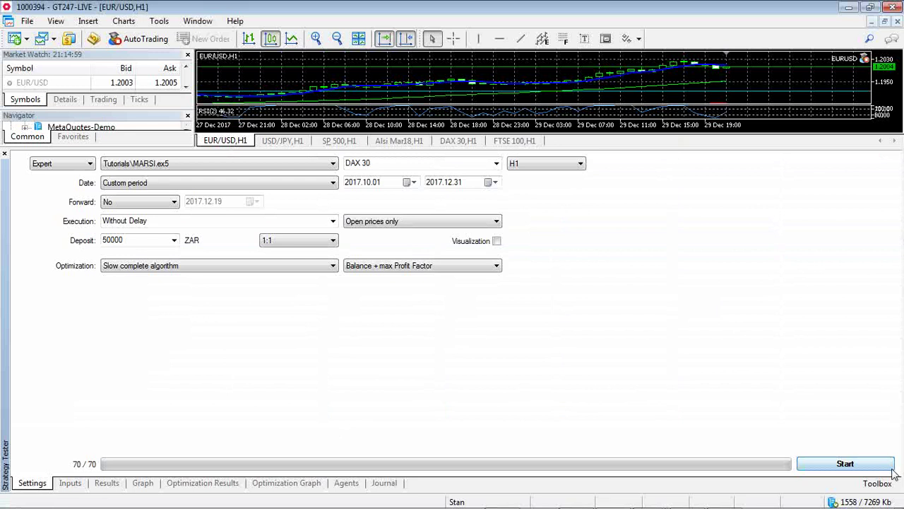
pyautogui.click(845, 463)
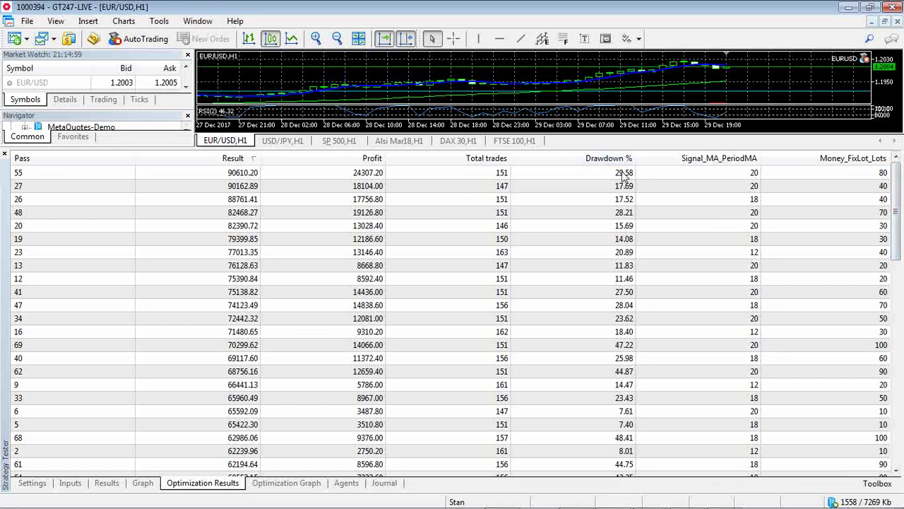
pyautogui.click(599, 158)
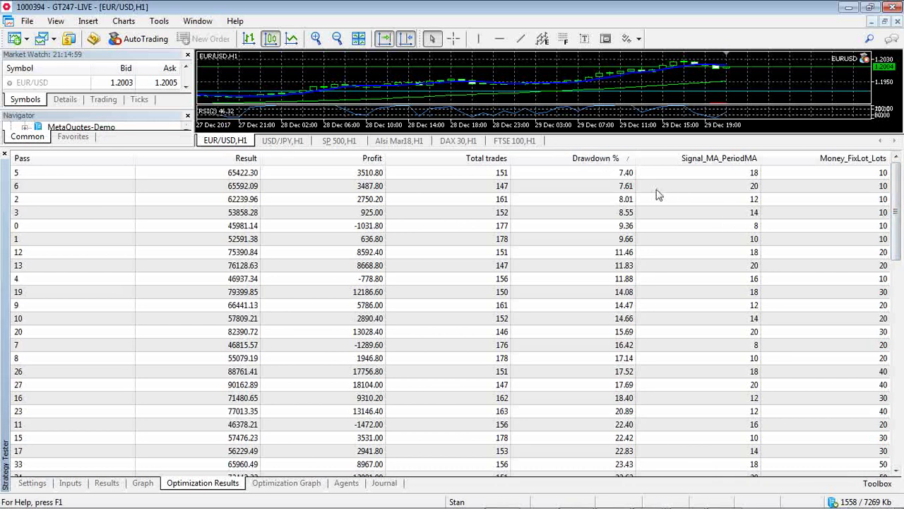
pyautogui.click(597, 190)
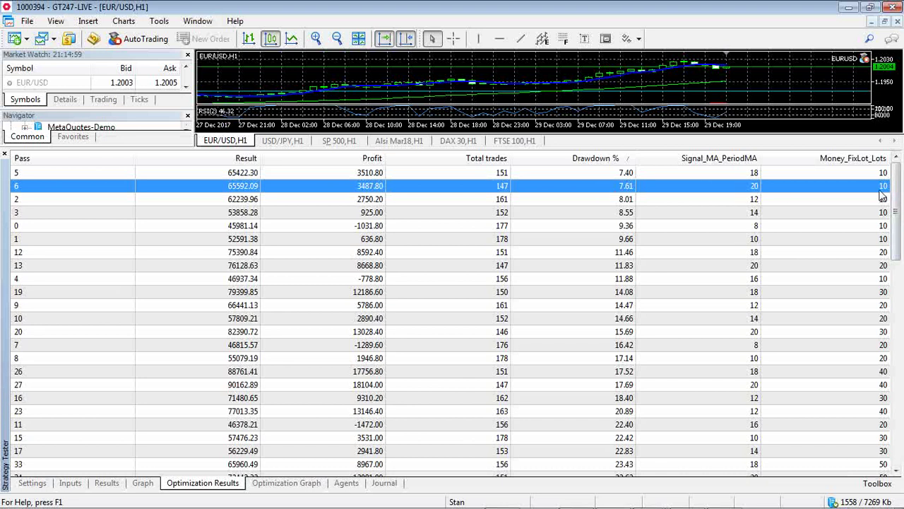
# Stop optimizing the Period of averaging and Fixed volume inputs.
pyautogui.click(70, 484)
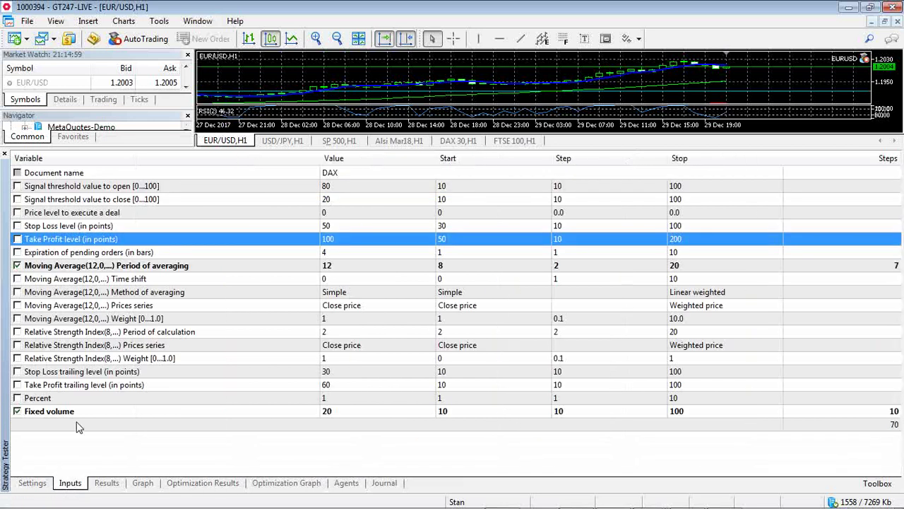
pyautogui.click(17, 266)
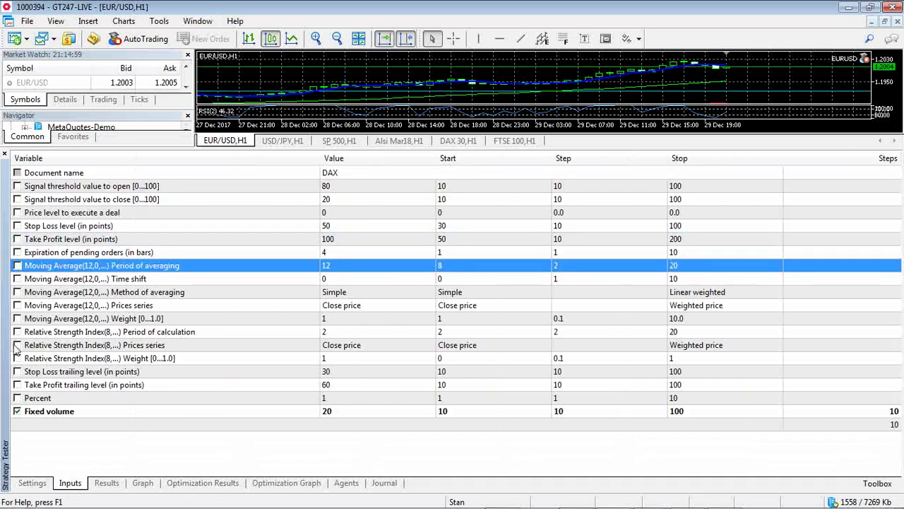
pyautogui.click(17, 413)
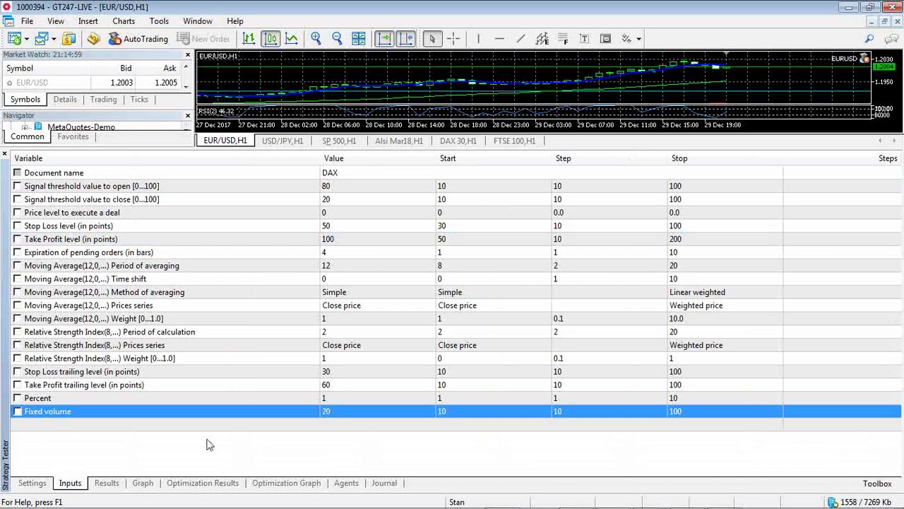
# Set Optimization to Disabled and enable Visualization in the tester settings.
pyautogui.click(32, 484)
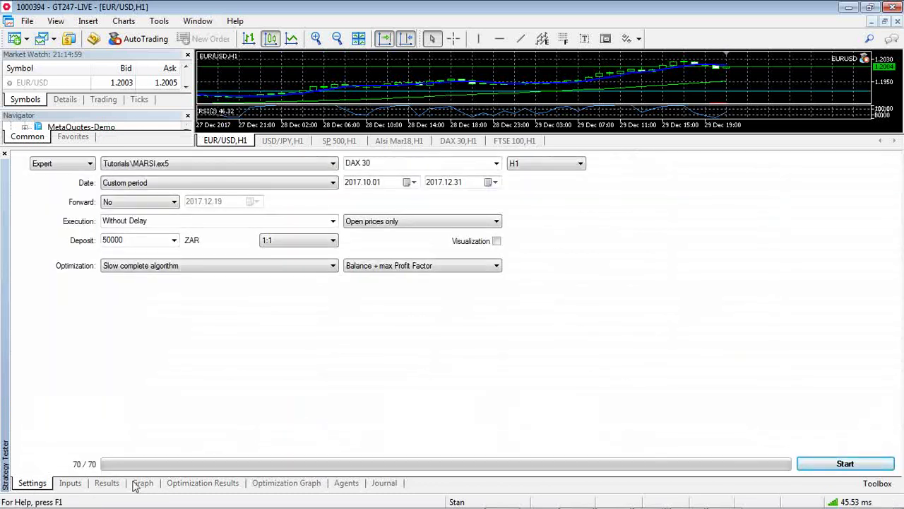
pyautogui.click(70, 484)
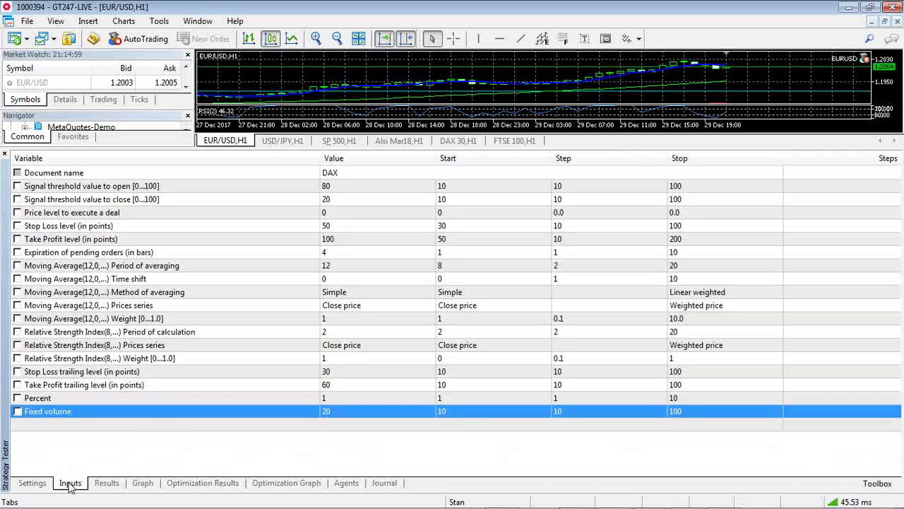
pyautogui.click(30, 484)
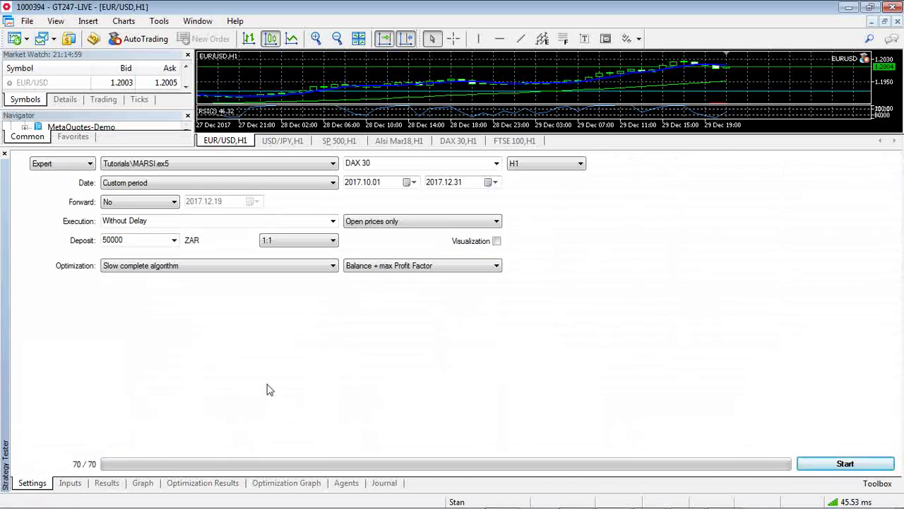
pyautogui.click(319, 268)
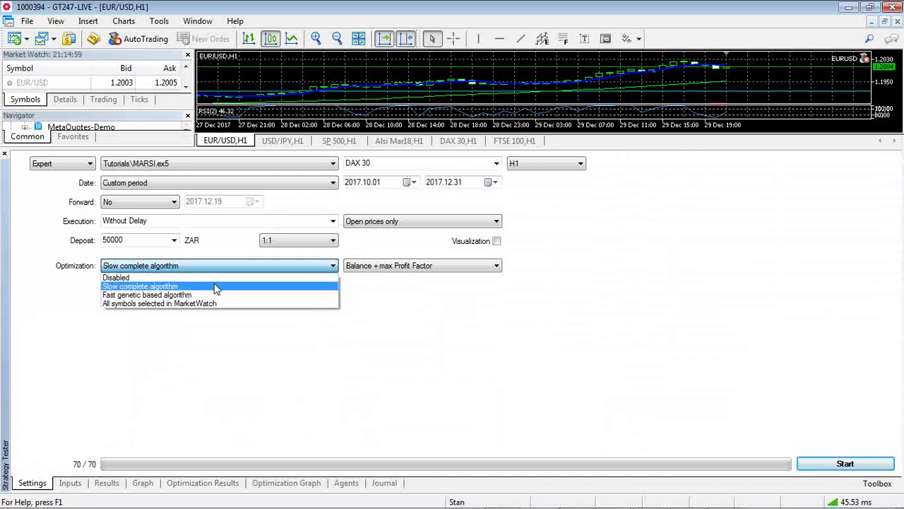
pyautogui.click(216, 278)
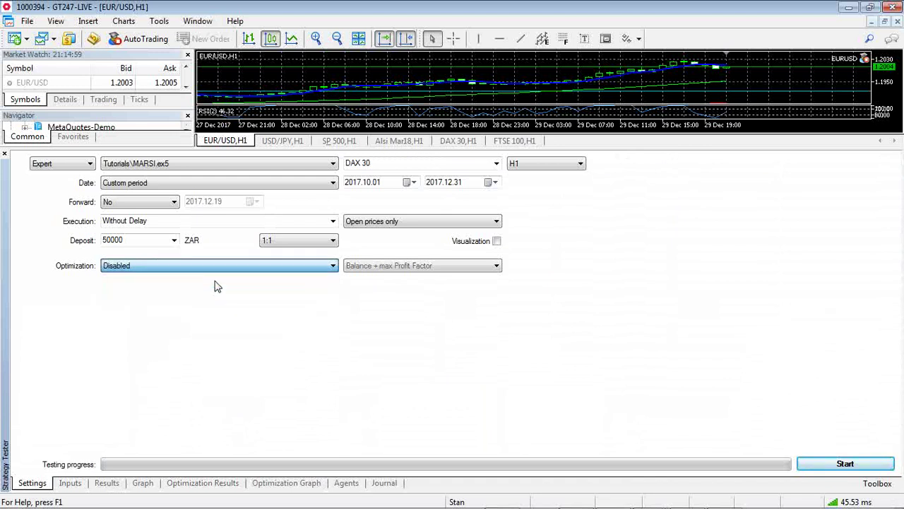
pyautogui.click(497, 241)
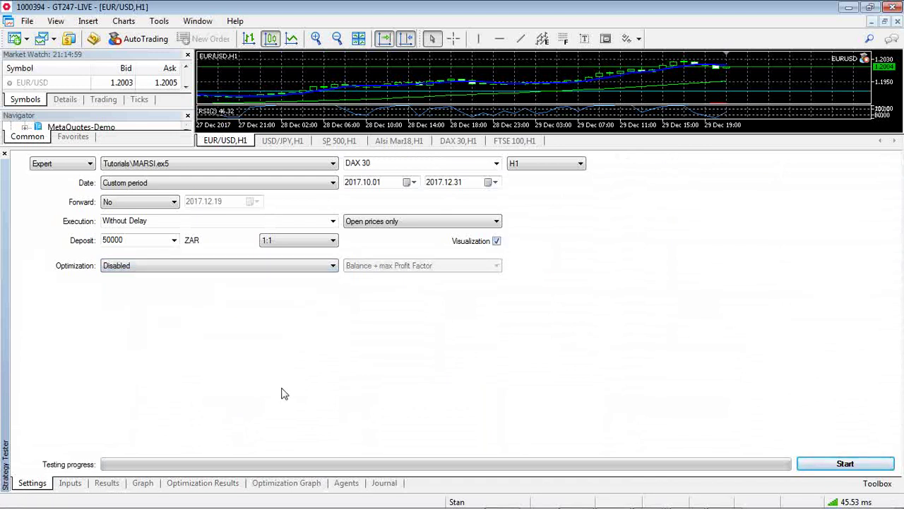
# Replay the DAX 30 backtest at full speed through 29 Dec 2017, then close the visualization.
pyautogui.click(861, 470)
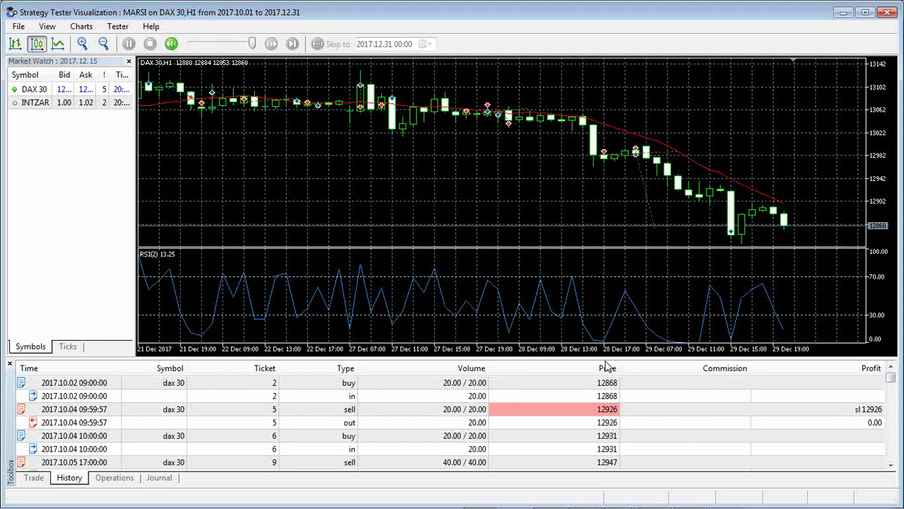
pyautogui.click(231, 44)
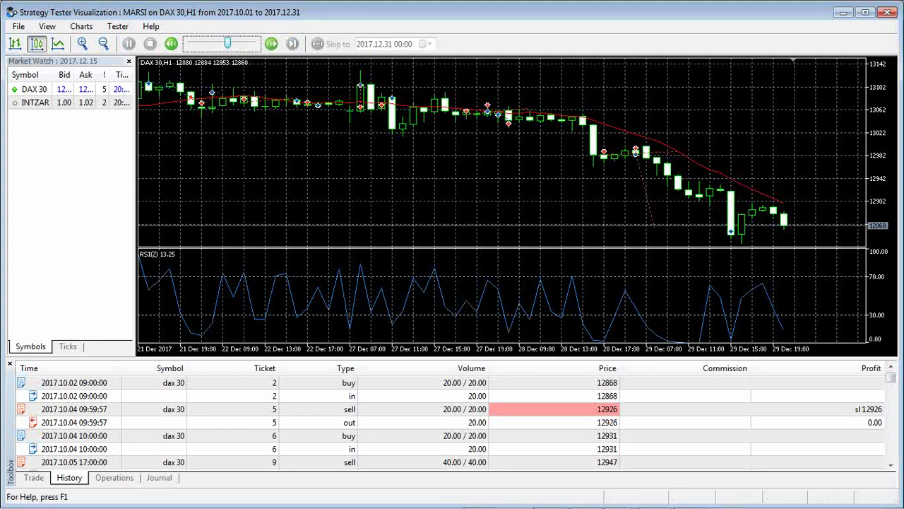
pyautogui.click(886, 12)
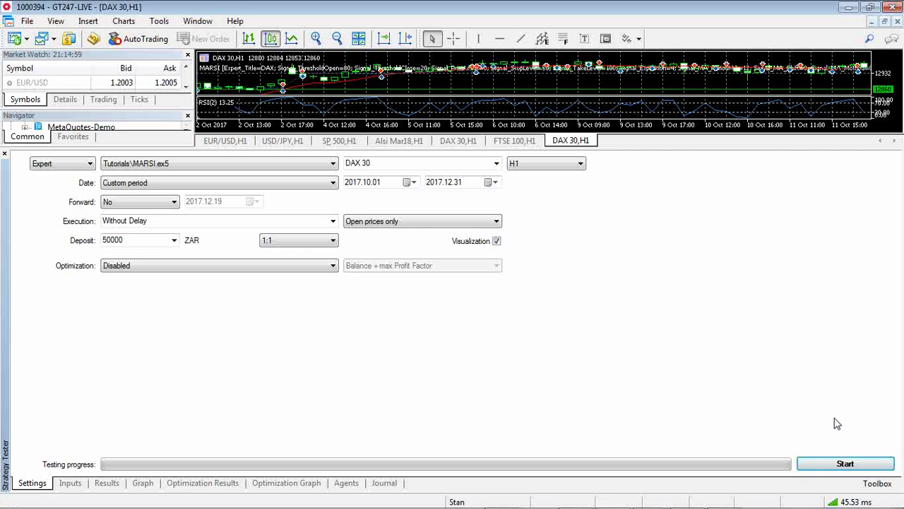
pyautogui.click(841, 464)
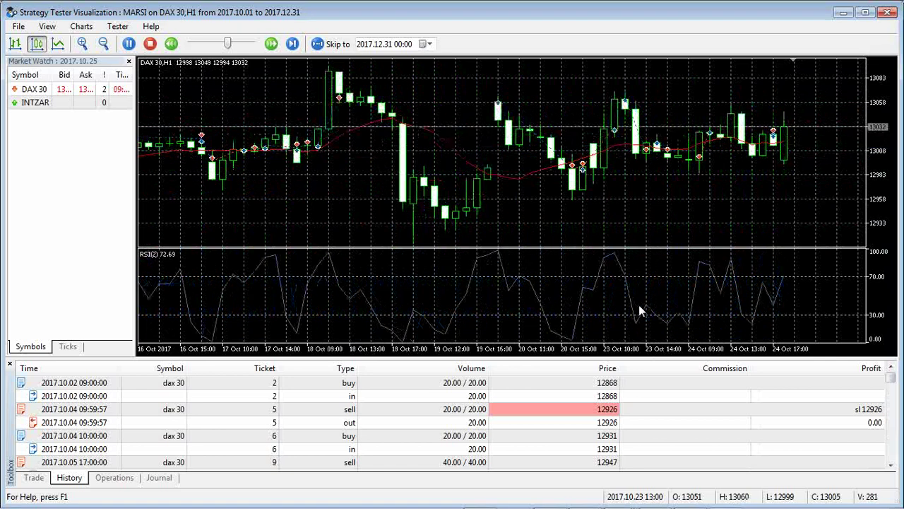
pyautogui.moveTo(228, 44); pyautogui.dragTo(241, 45)
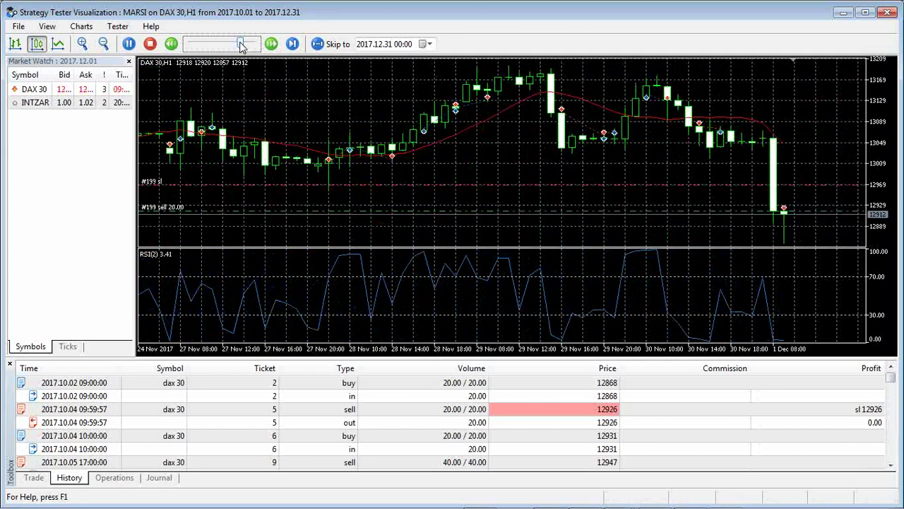
pyautogui.moveTo(241, 45); pyautogui.dragTo(251, 45)
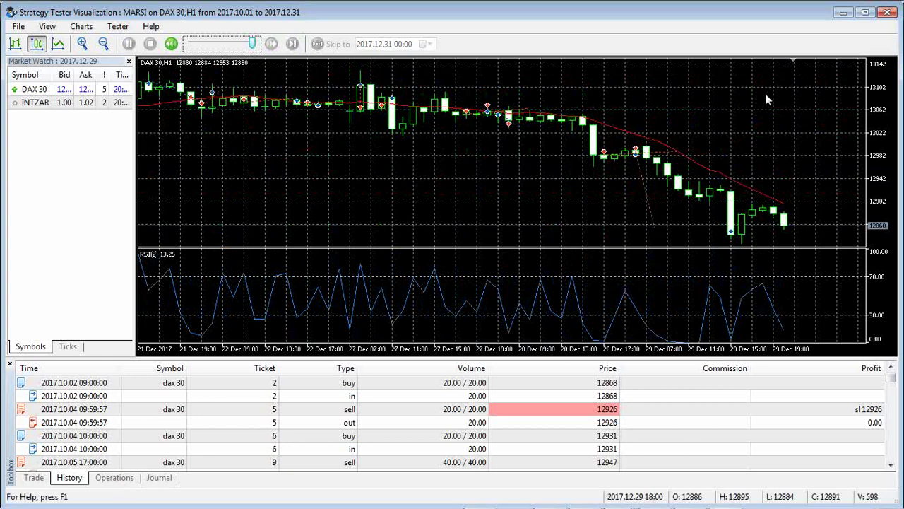
pyautogui.click(888, 13)
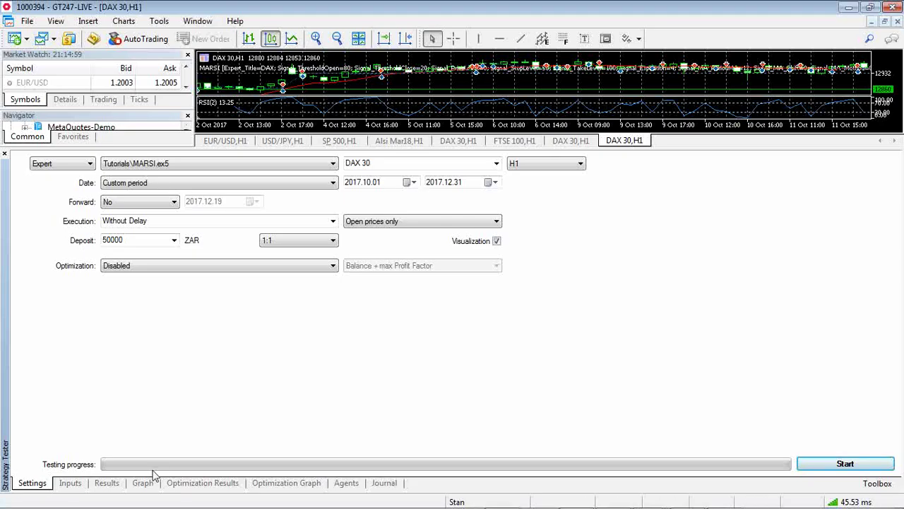
pyautogui.click(111, 482)
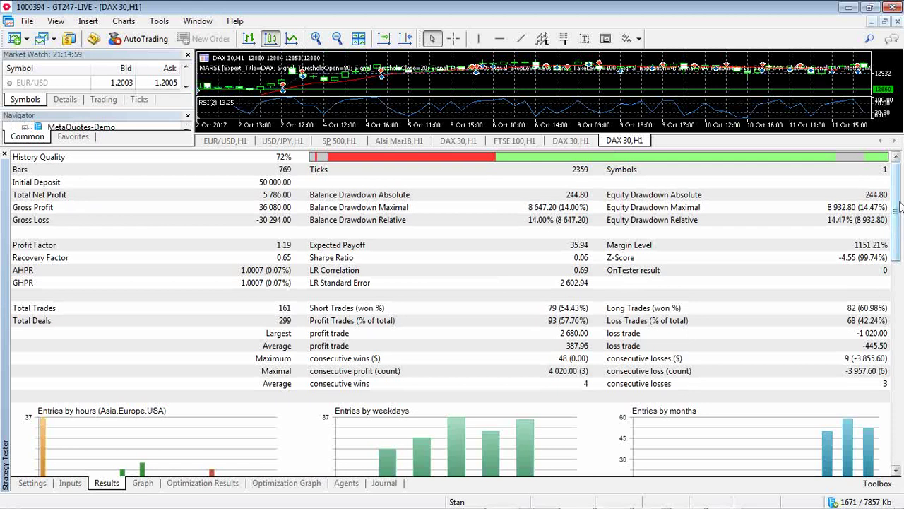
pyautogui.moveTo(899, 205); pyautogui.dragTo(899, 177)
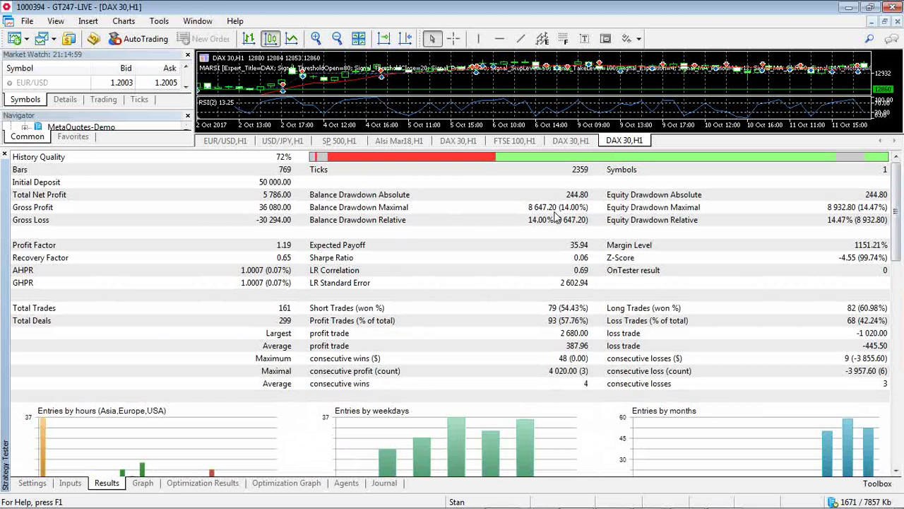
pyautogui.moveTo(896, 225); pyautogui.dragTo(901, 169)
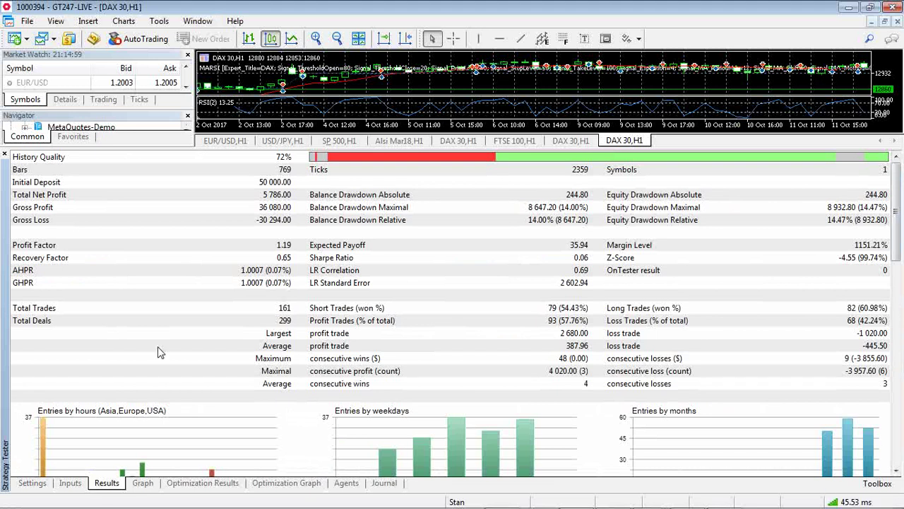
pyautogui.click(70, 483)
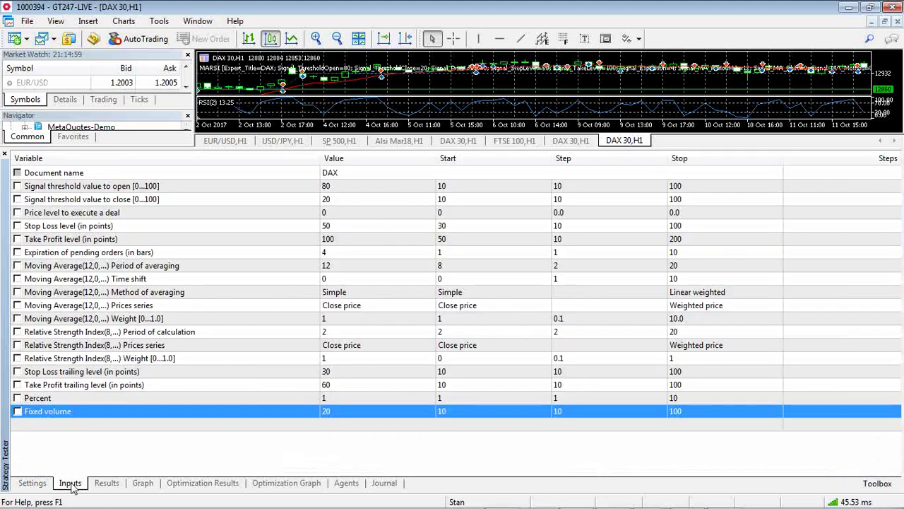
pyautogui.click(107, 483)
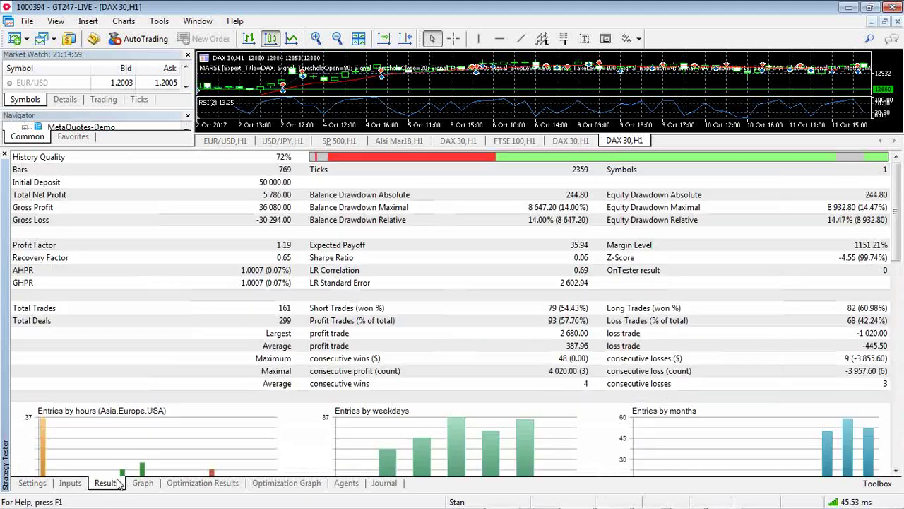
# Switch the results to Deals and scroll to deal 300 at 55 786.00 balance.
pyautogui.rightClick(200, 240)
pyautogui.click(243, 245)
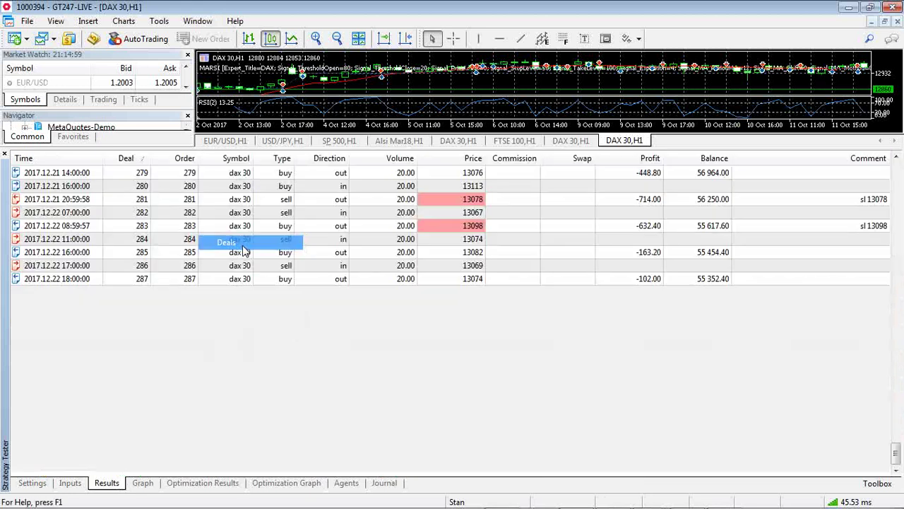
pyautogui.moveTo(891, 444); pyautogui.dragTo(895, 260)
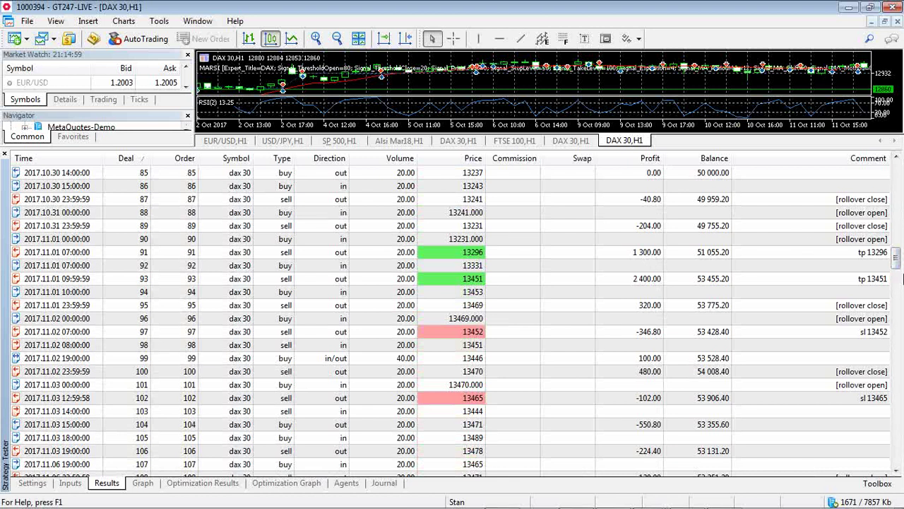
pyautogui.scroll(-3, 897, 275)
pyautogui.moveTo(897, 275); pyautogui.dragTo(898, 305)
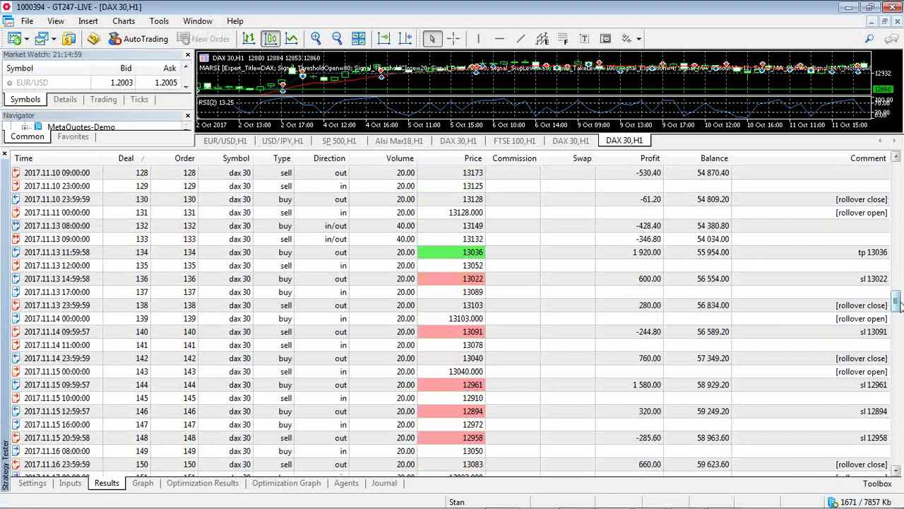
pyautogui.moveTo(899, 305); pyautogui.dragTo(896, 449)
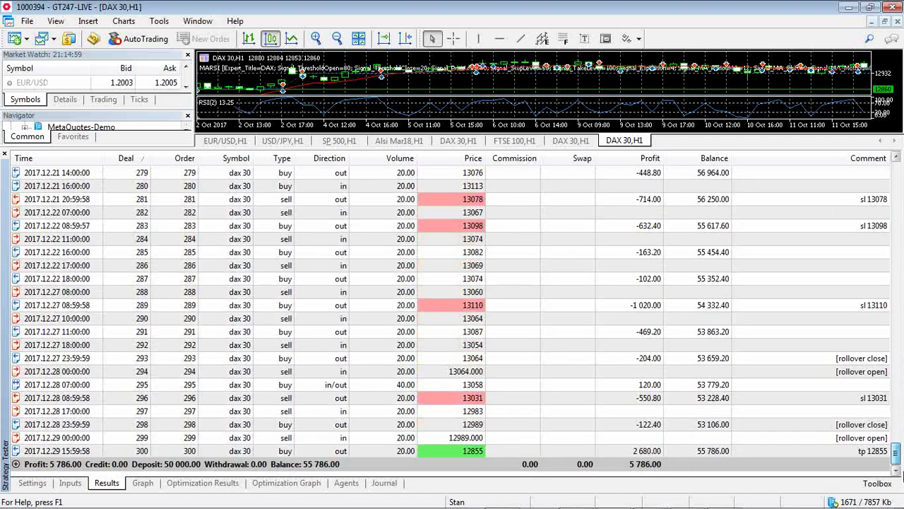
# Select Stanton\FTSE.ex5 from the Stanton folder as the tester's expert.
pyautogui.click(31, 485)
pyautogui.click(332, 164)
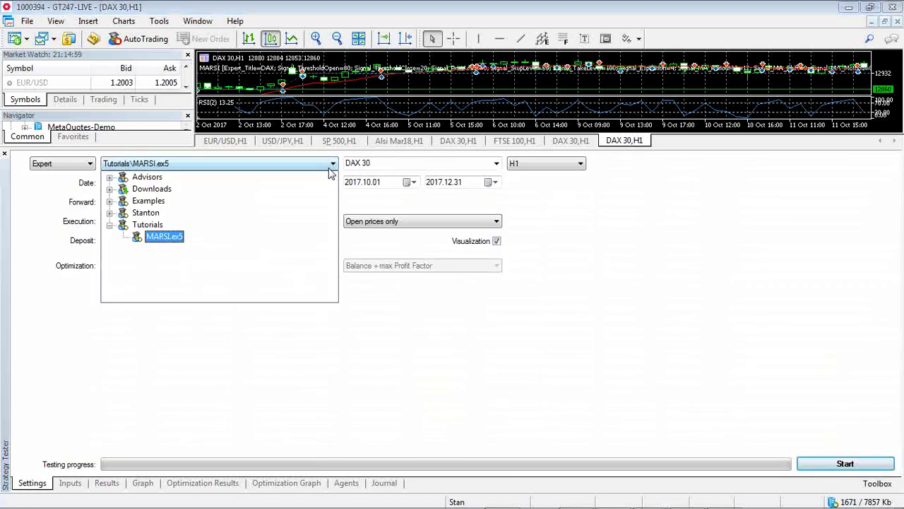
pyautogui.click(109, 212)
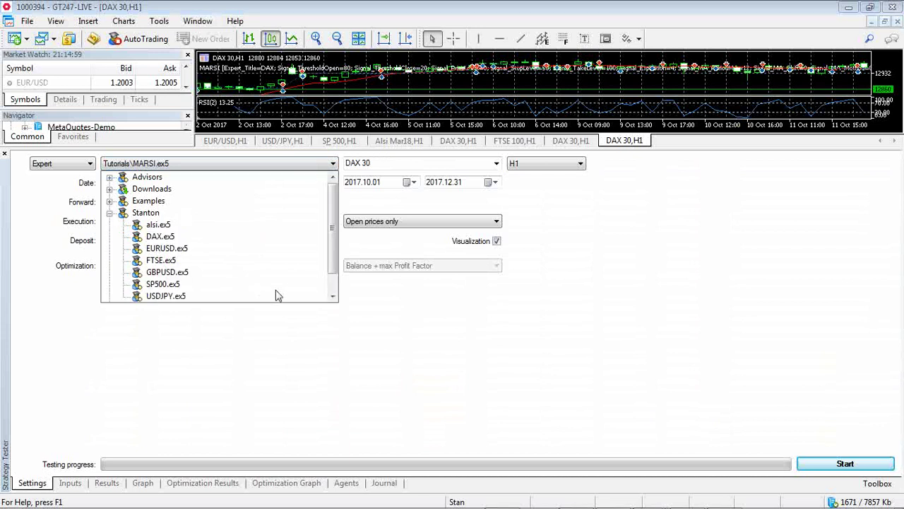
pyautogui.moveTo(334, 246)
pyautogui.mouseDown()
pyautogui.moveTo(338, 282)
pyautogui.moveTo(335, 245)
pyautogui.mouseUp()
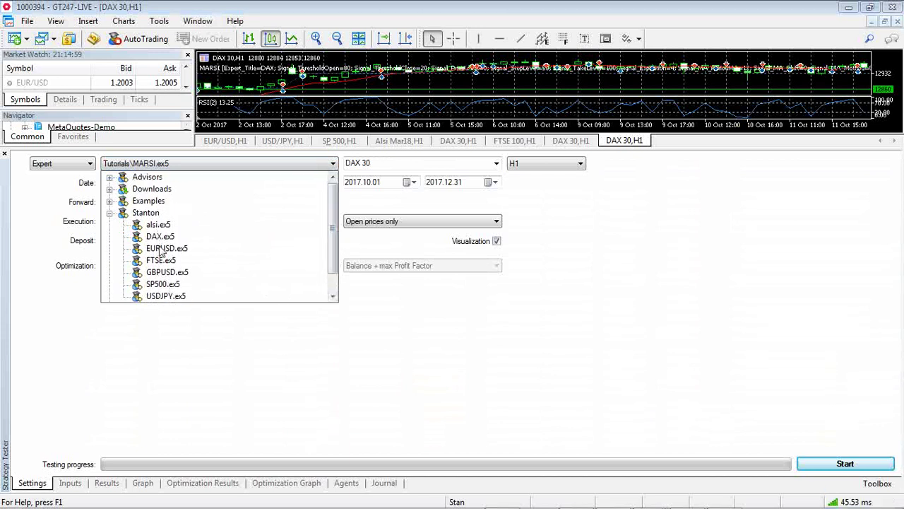
pyautogui.scroll(-1, 333, 246)
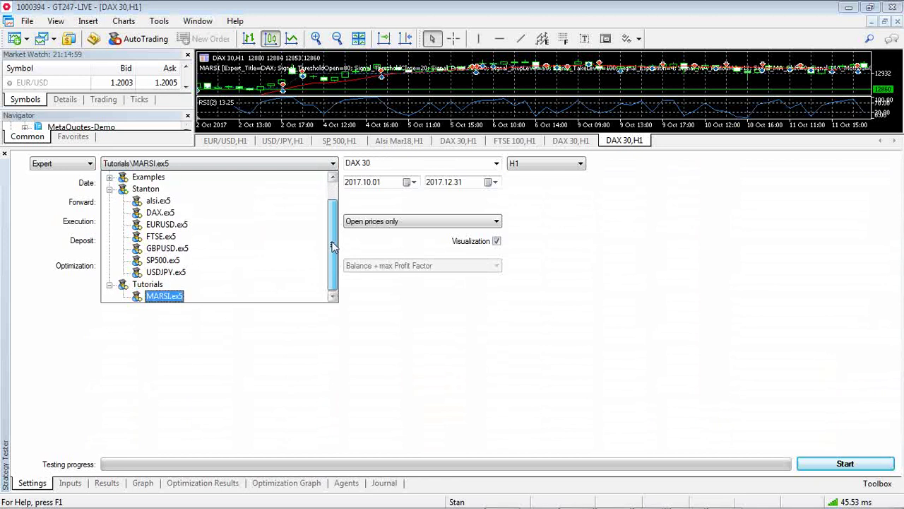
pyautogui.moveTo(334, 245); pyautogui.dragTo(333, 236)
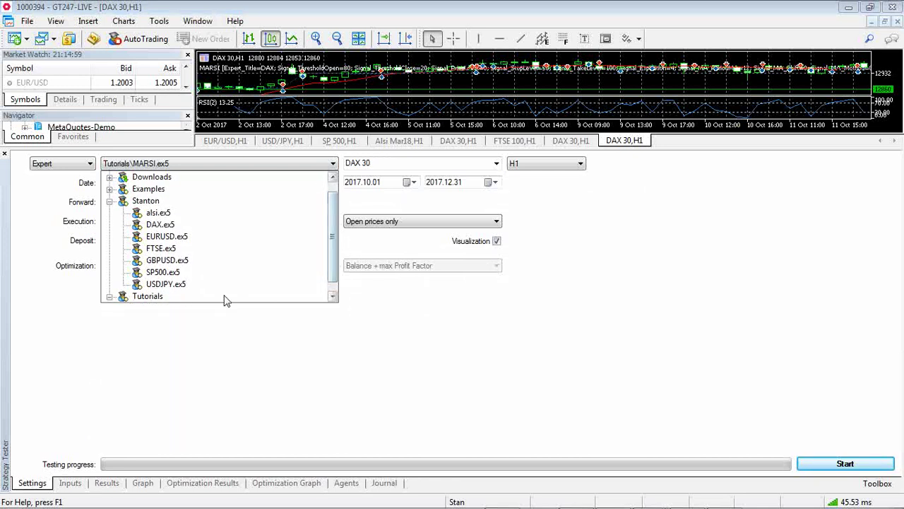
pyautogui.click(162, 249)
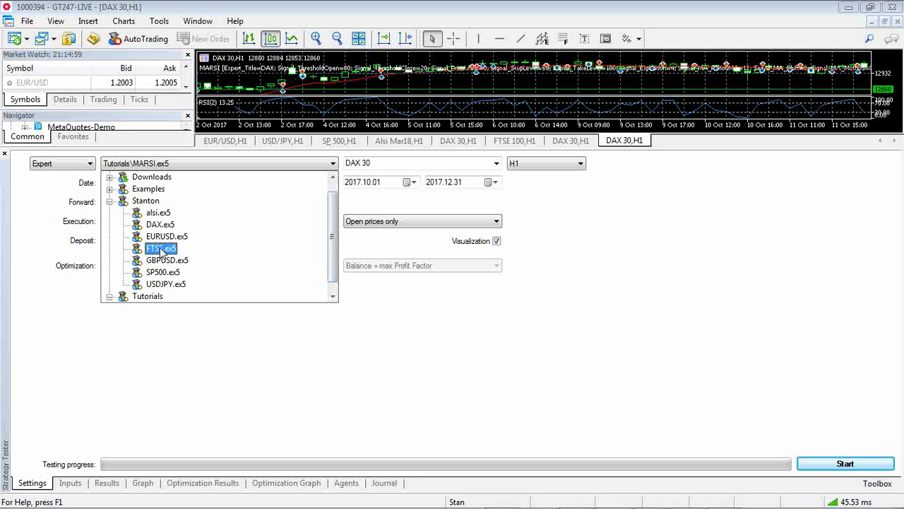
# Set FTSE 100 as the symbol and Slow complete algorithm optimization, then check the inputs.
pyautogui.click(496, 163)
pyautogui.click(448, 272)
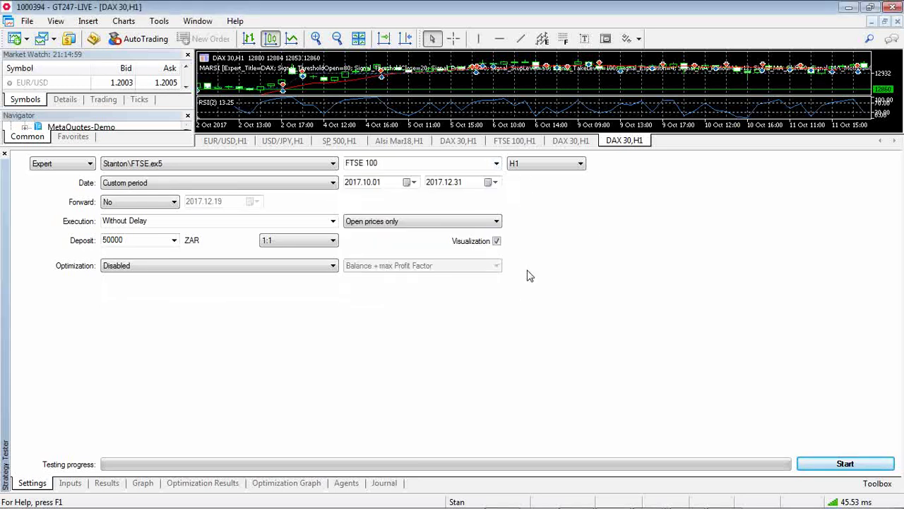
pyautogui.click(323, 269)
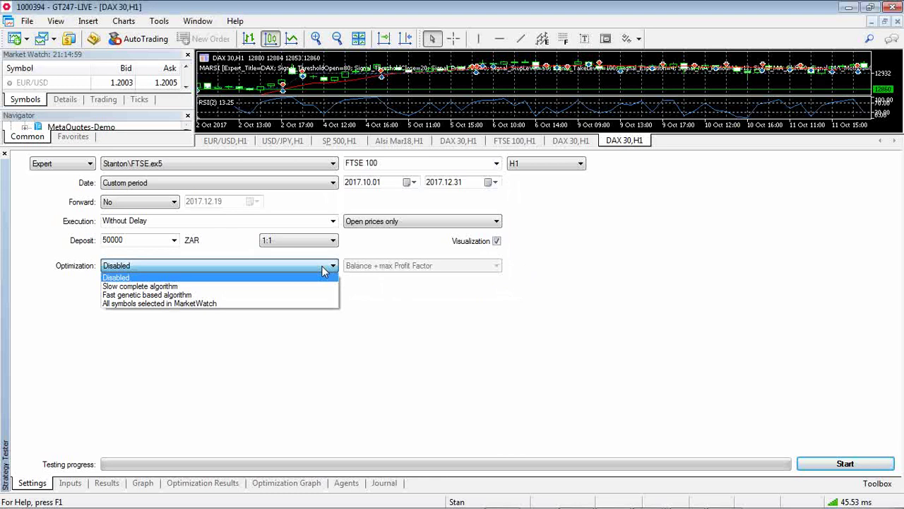
pyautogui.click(268, 285)
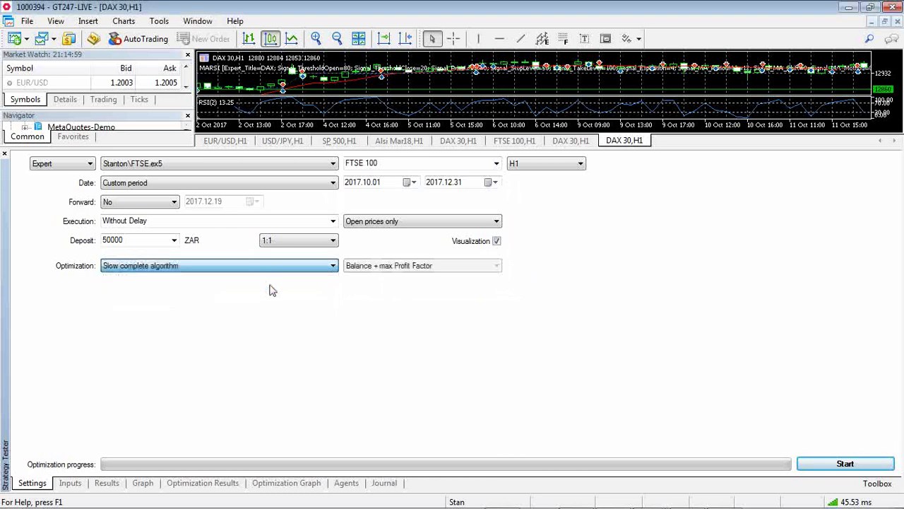
pyautogui.click(70, 483)
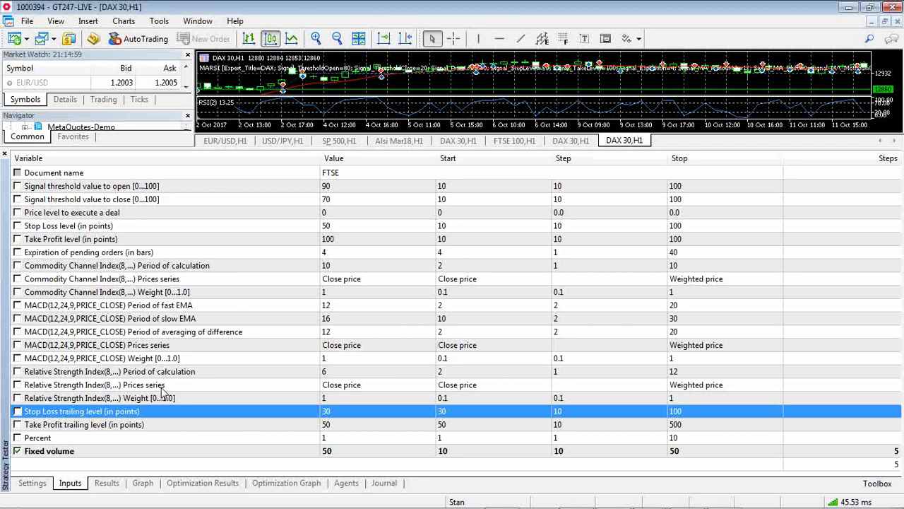
# Start the 5-pass Stanton FTSE optimization on FTSE 100 from the Settings tab.
pyautogui.click(34, 484)
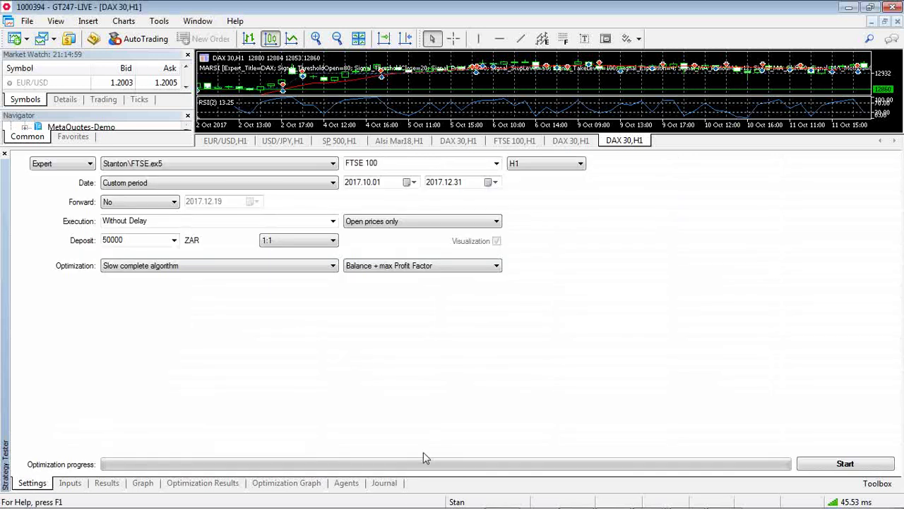
pyautogui.click(822, 466)
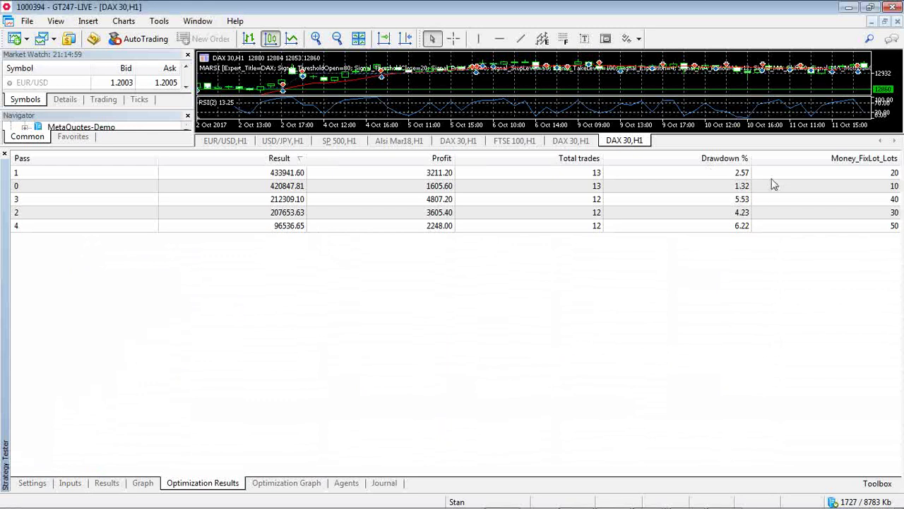
pyautogui.click(885, 176)
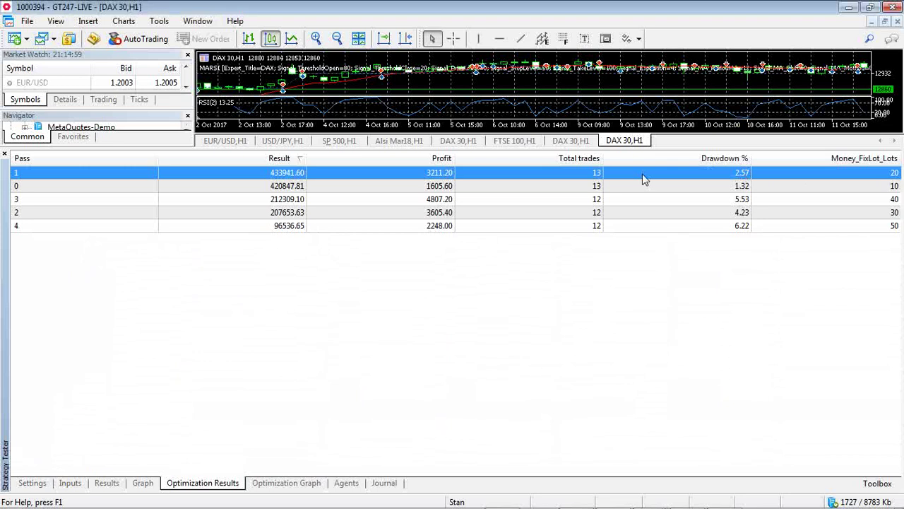
pyautogui.click(438, 203)
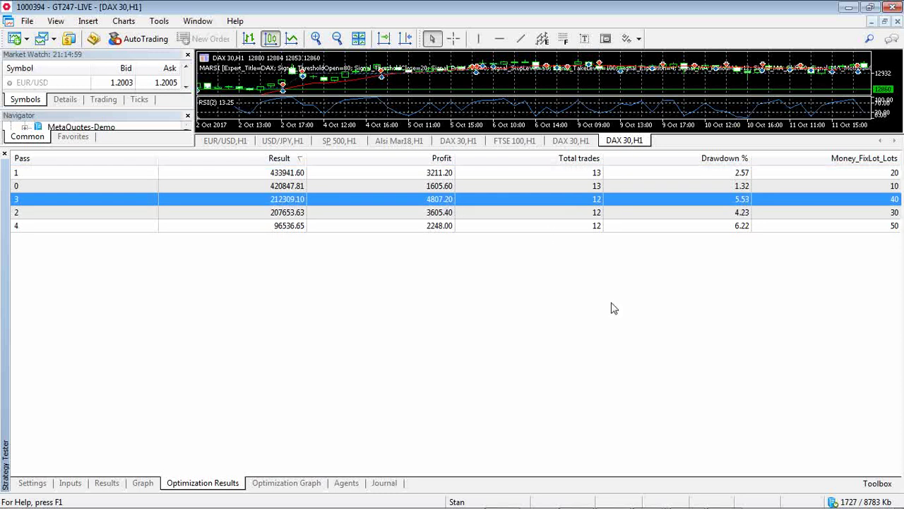
pyautogui.click(446, 176)
pyautogui.click(444, 202)
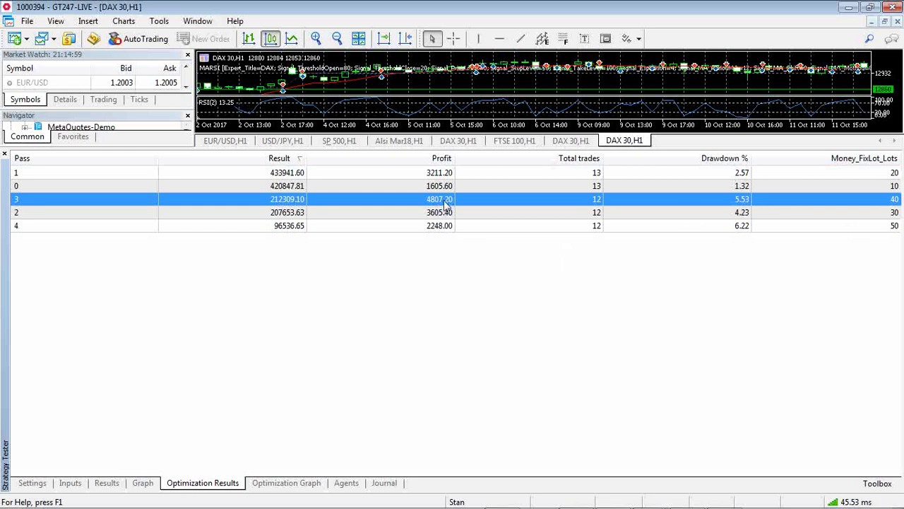
pyautogui.click(771, 210)
pyautogui.click(768, 200)
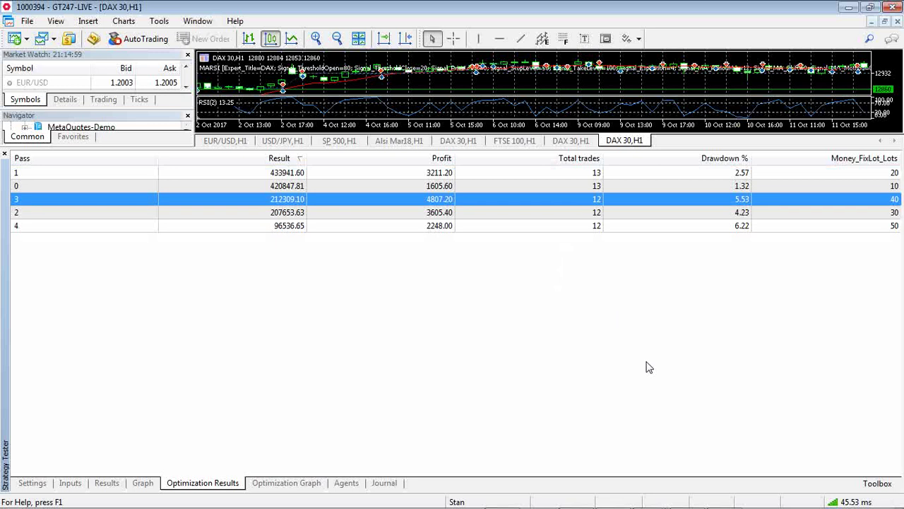